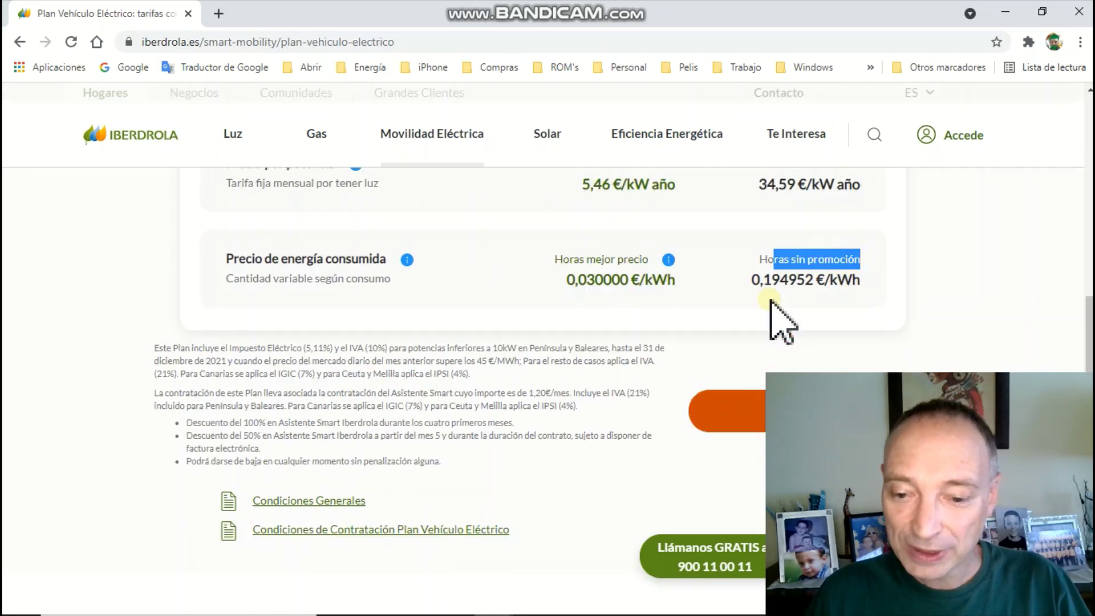
# Highlight the Iberdrola plan's electricity tax note and the Asistente Smart fee including 21% VAT
pyautogui.scroll(-2, 778, 317)
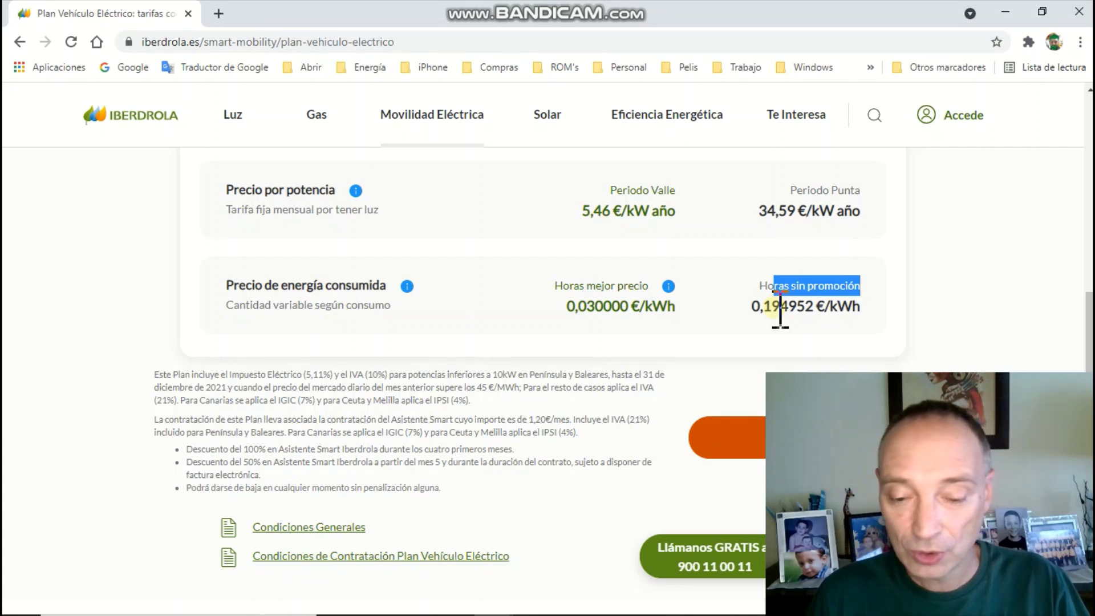
pyautogui.scroll(-1, 779, 308)
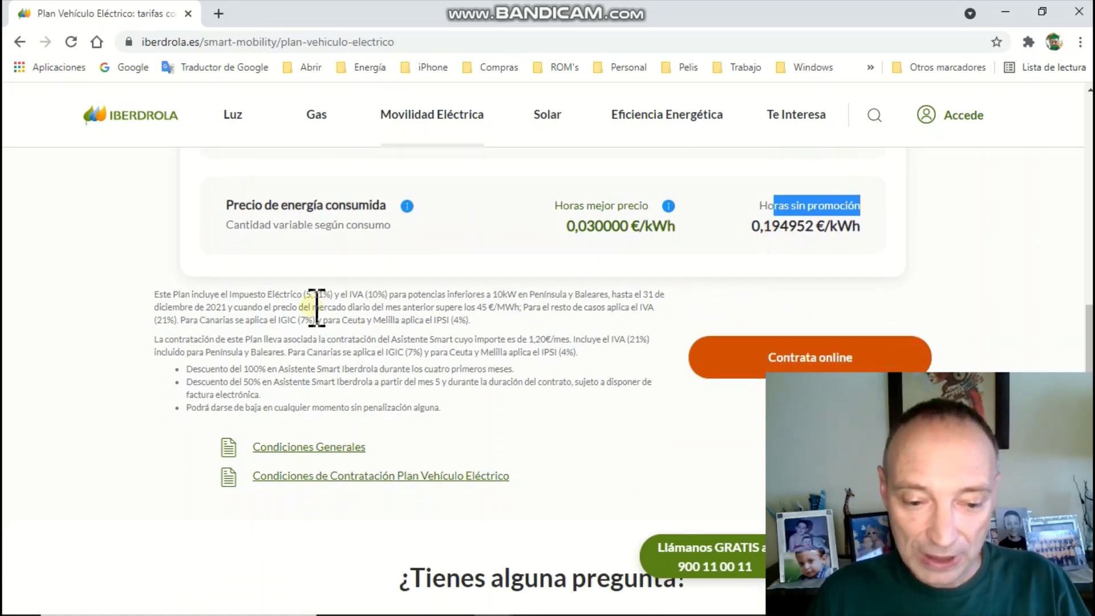
pyautogui.moveTo(157, 294); pyautogui.dragTo(312, 322)
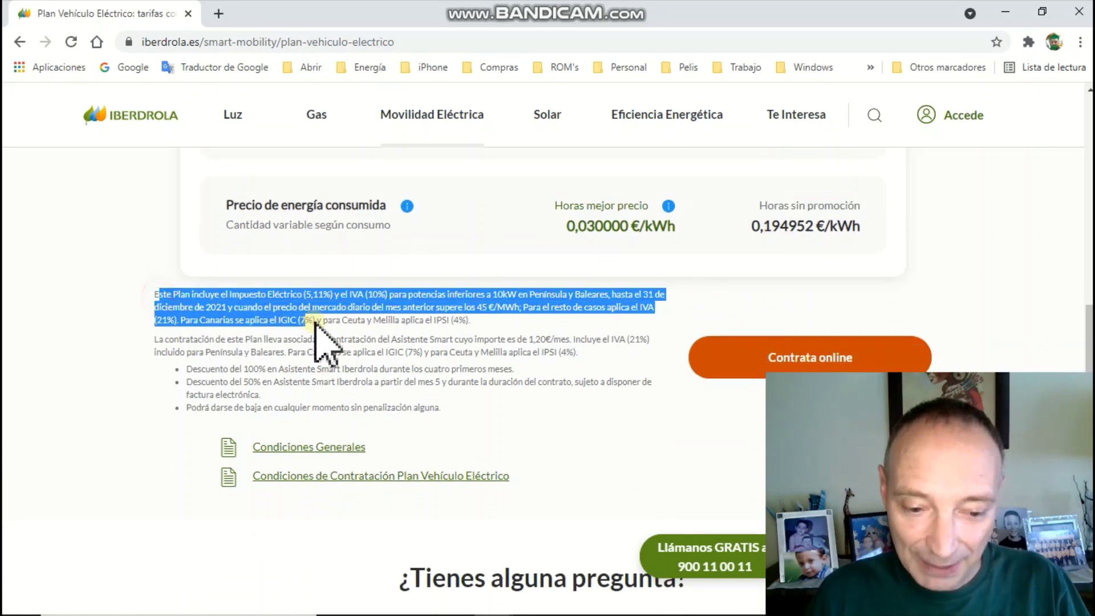
pyautogui.click(471, 378)
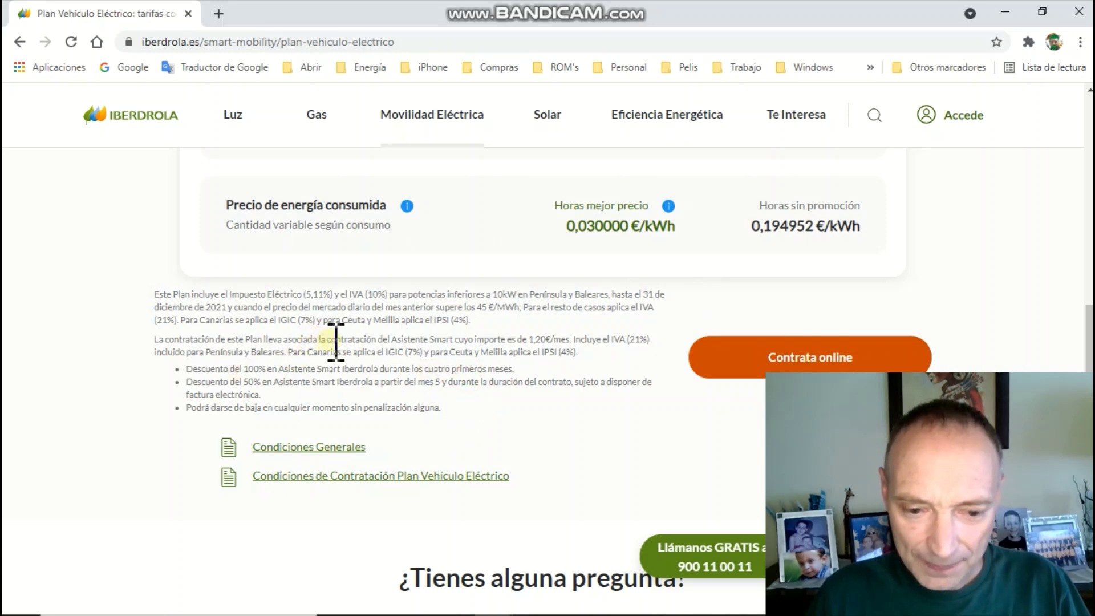
pyautogui.moveTo(391, 340); pyautogui.dragTo(650, 340)
pyautogui.click(587, 341)
# Scroll back up to the Iberdrola 5-10KW price table
pyautogui.scroll(-1, 647, 364)
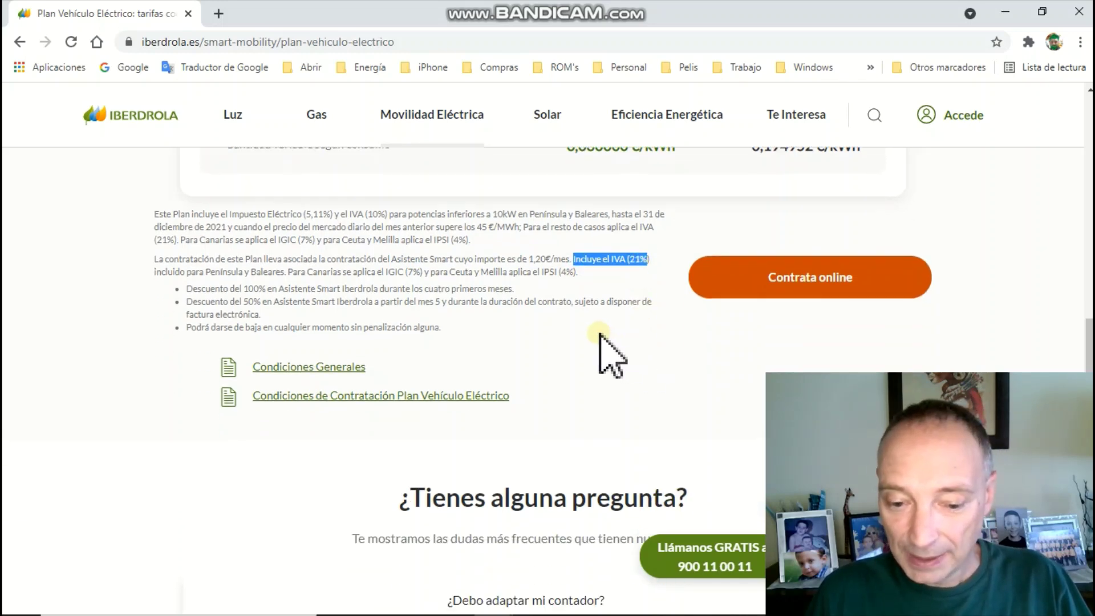
pyautogui.scroll(-1, 601, 342)
pyautogui.scroll(3, 601, 343)
pyautogui.scroll(-4, 601, 342)
pyautogui.scroll(-1, 602, 342)
pyautogui.scroll(4, 601, 347)
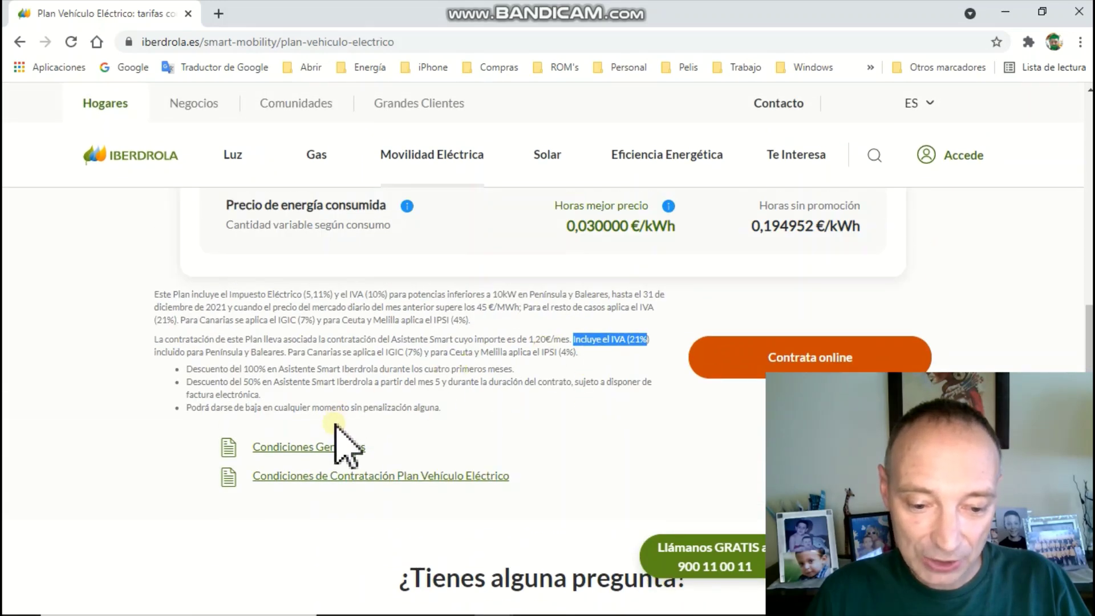
pyautogui.scroll(2, 521, 439)
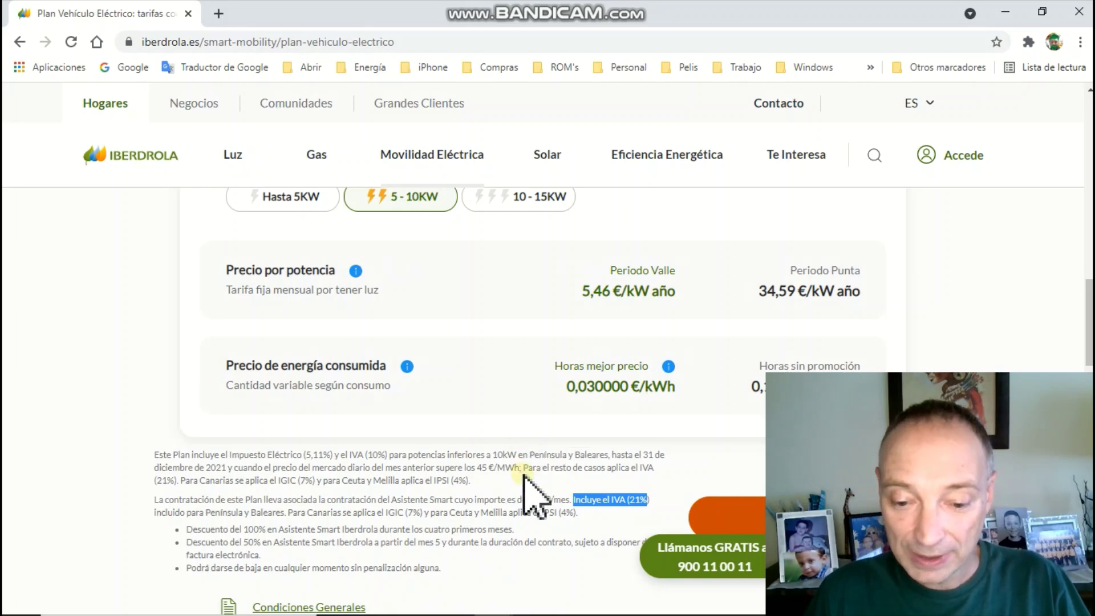
# Enter the contact's e-mail address in cell A21 of the tariff comparison sheet
pyautogui.hotkey('alt', 'Tab')
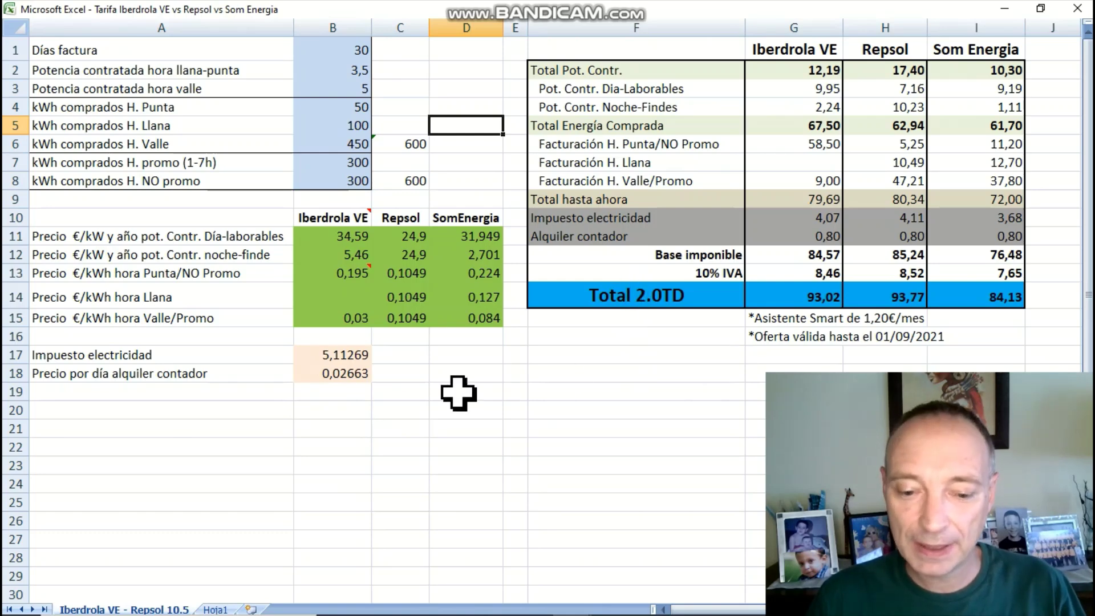
pyautogui.click(193, 428)
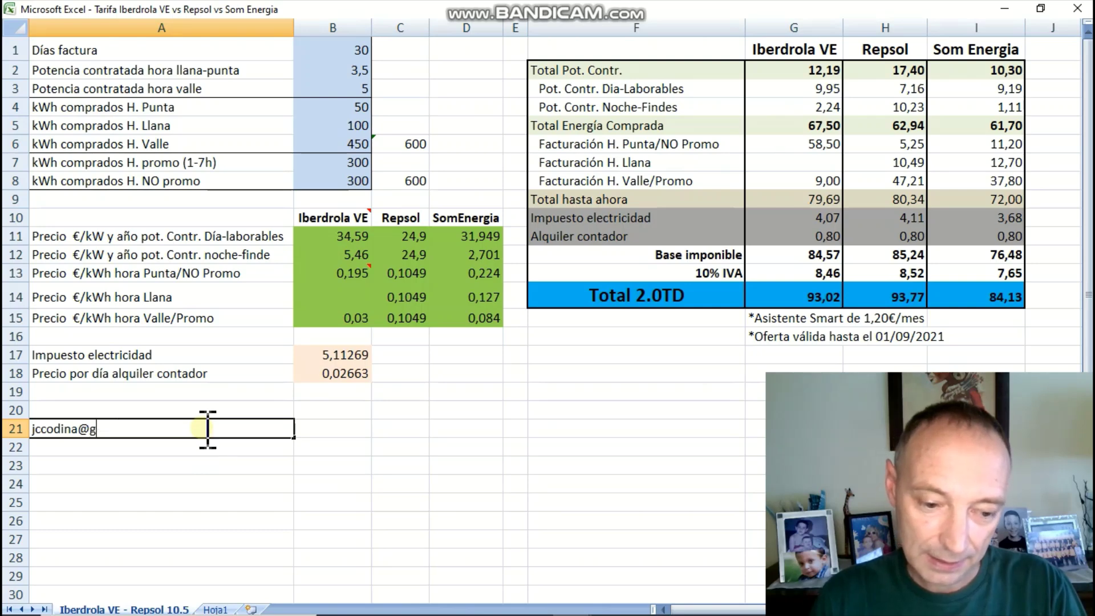
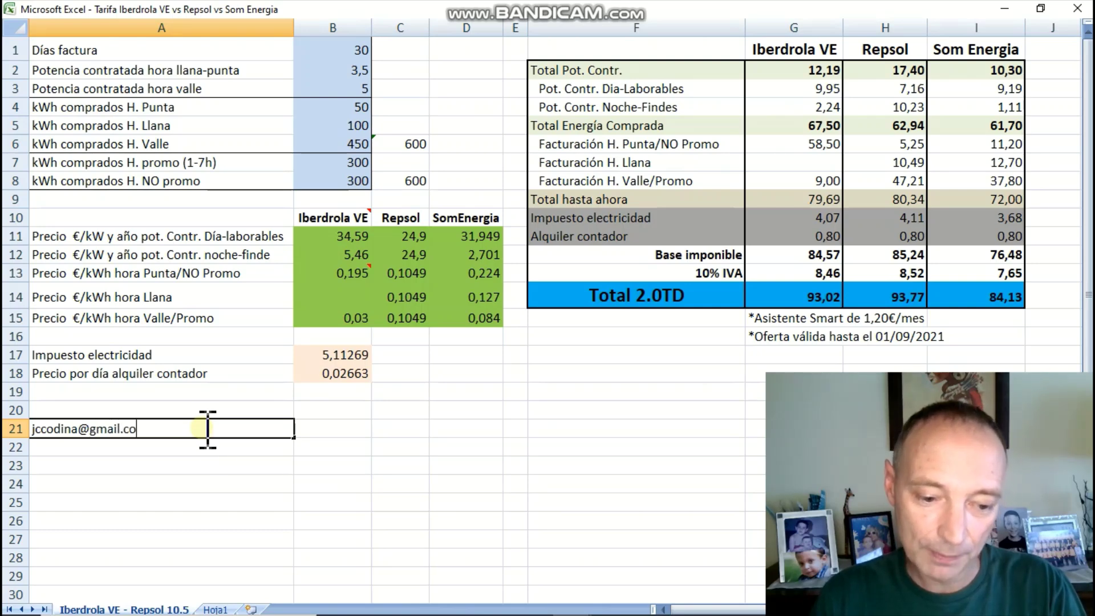
pyautogui.press('Return')
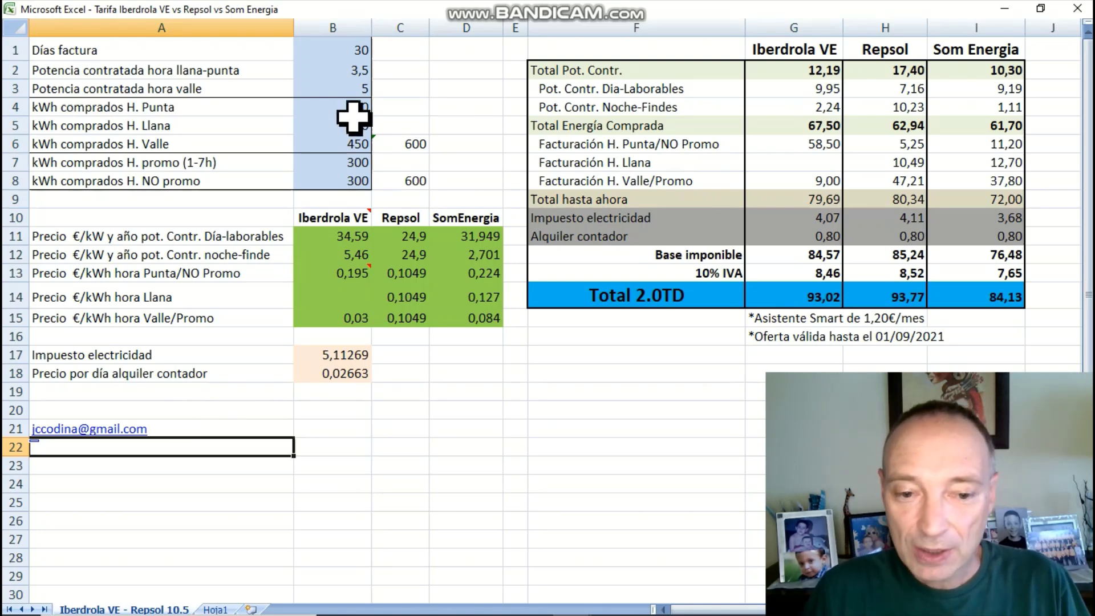
pyautogui.click(352, 50)
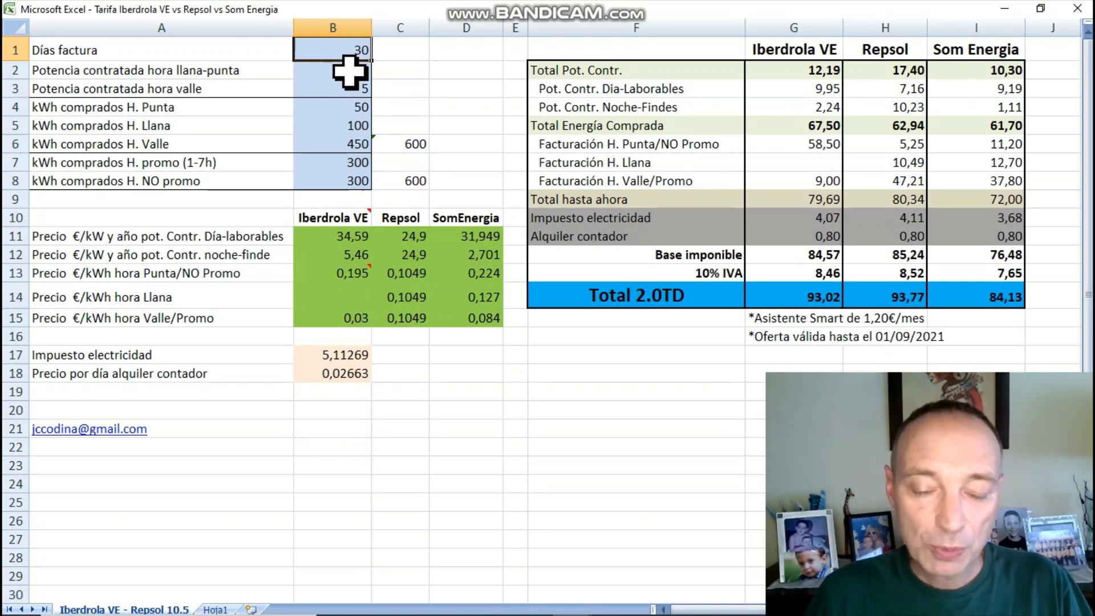
pyautogui.click(333, 70)
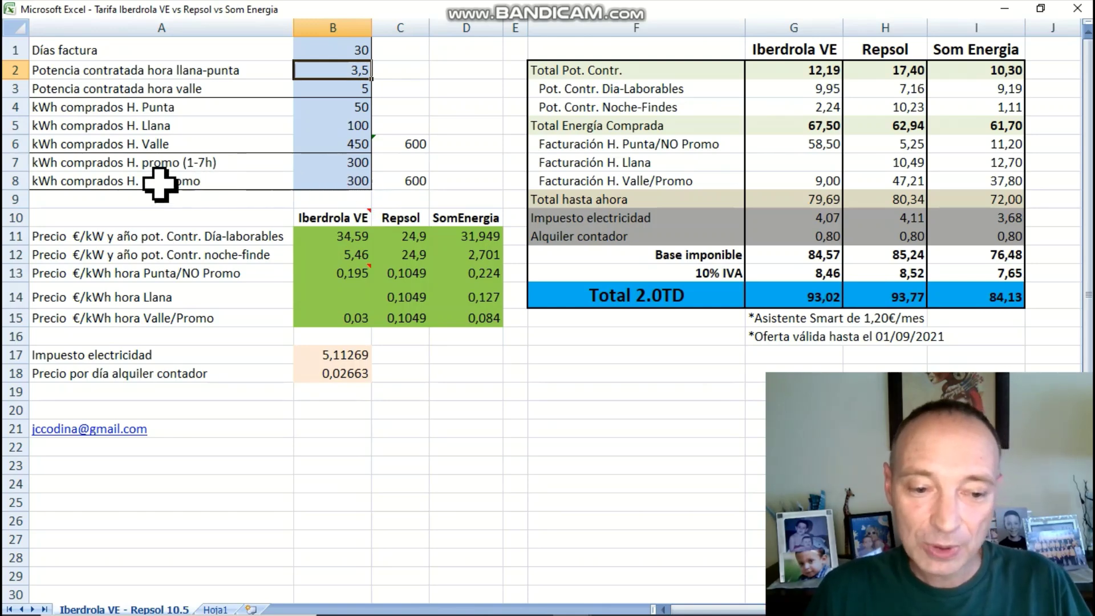
pyautogui.moveTo(83, 179); pyautogui.dragTo(348, 182)
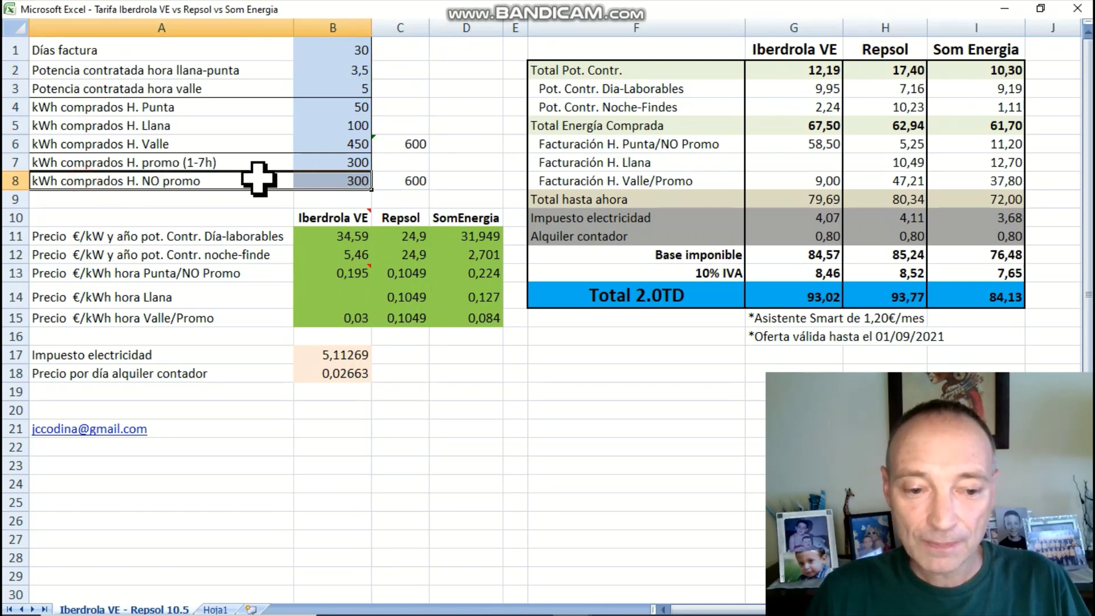
pyautogui.click(207, 165)
pyautogui.moveTo(249, 163); pyautogui.dragTo(362, 163)
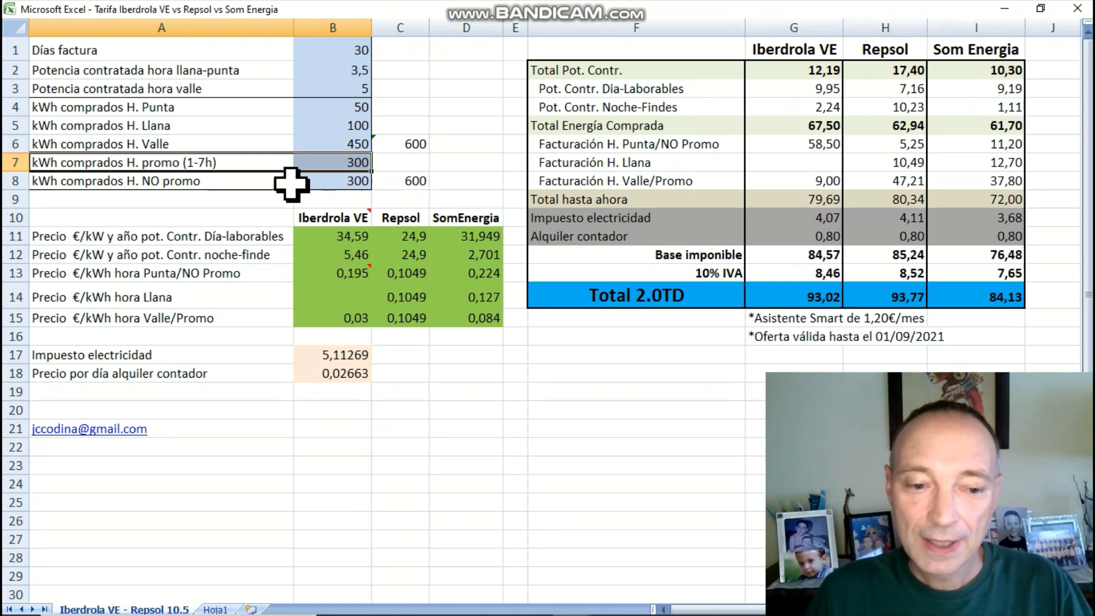
pyautogui.click(335, 181)
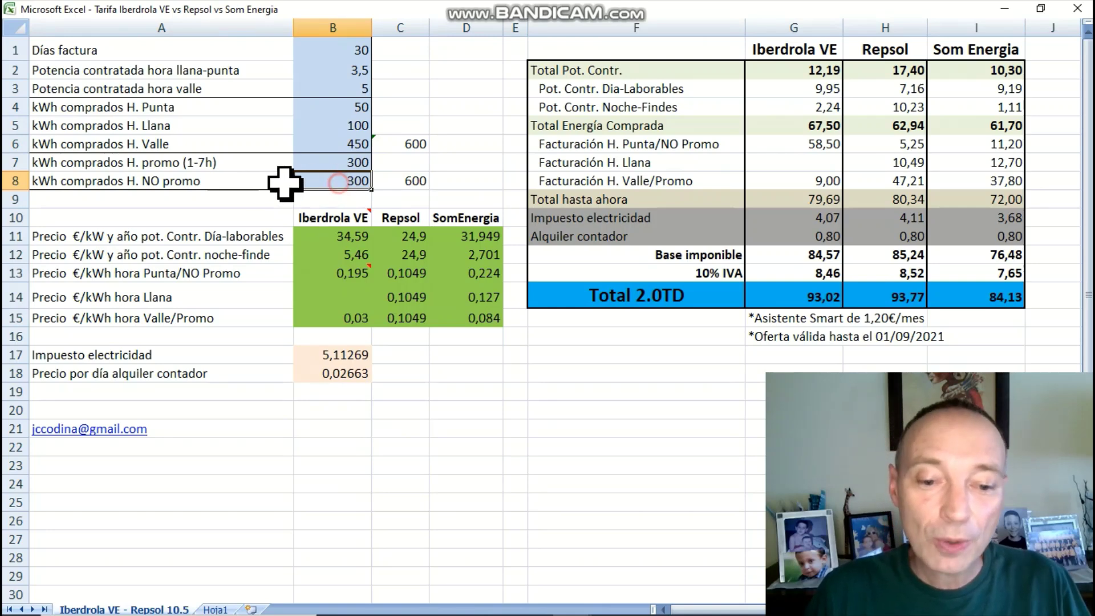
pyautogui.moveTo(308, 183); pyautogui.dragTo(239, 180)
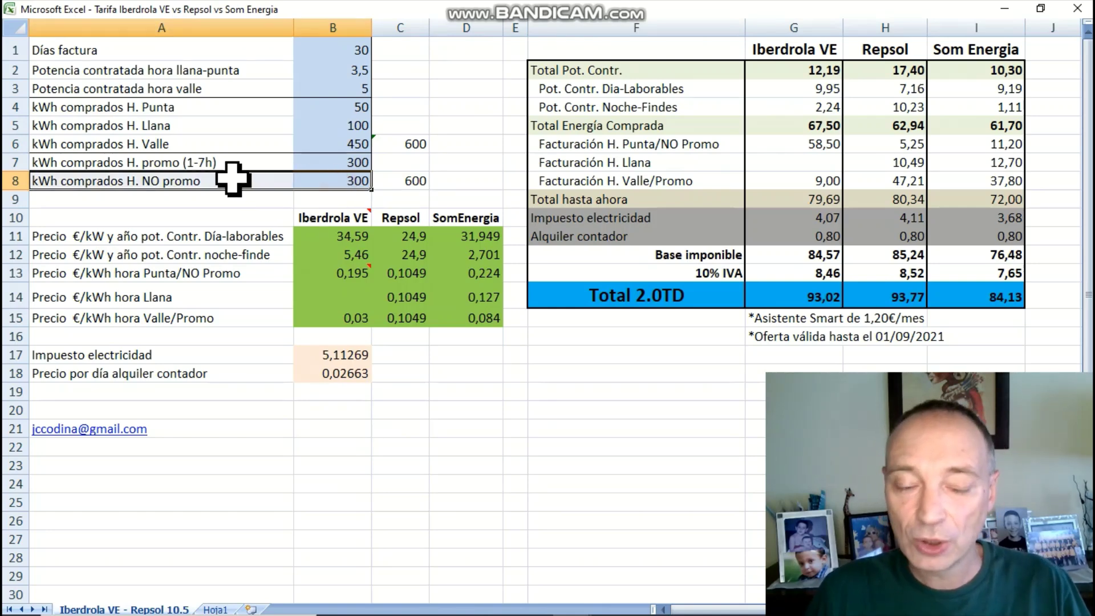
pyautogui.moveTo(350, 166); pyautogui.dragTo(190, 167)
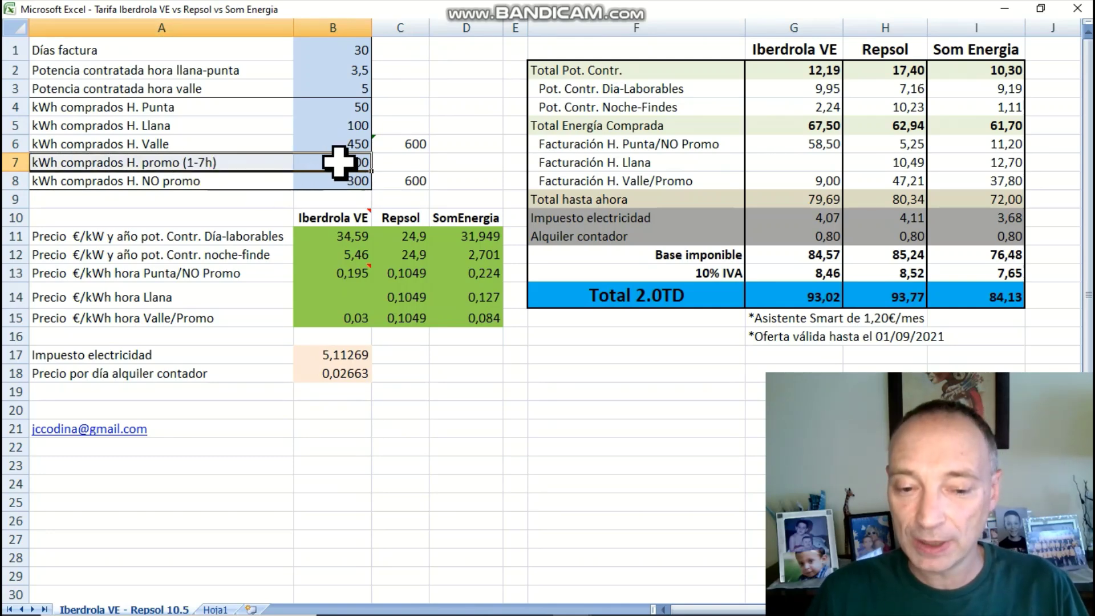
pyautogui.click(359, 162)
pyautogui.click(401, 180)
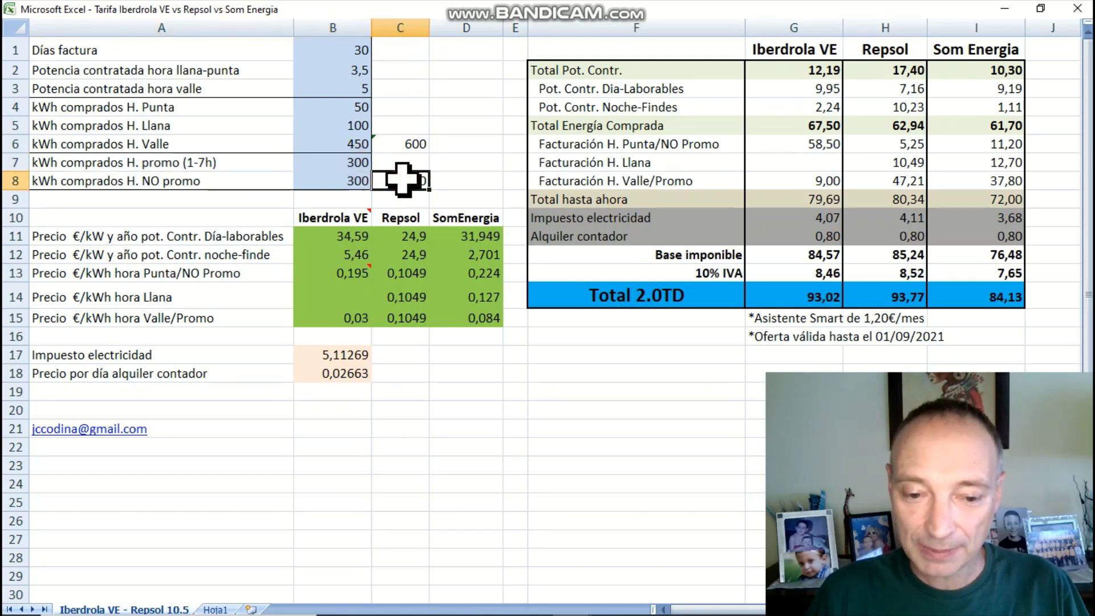
pyautogui.moveTo(362, 162); pyautogui.dragTo(355, 178)
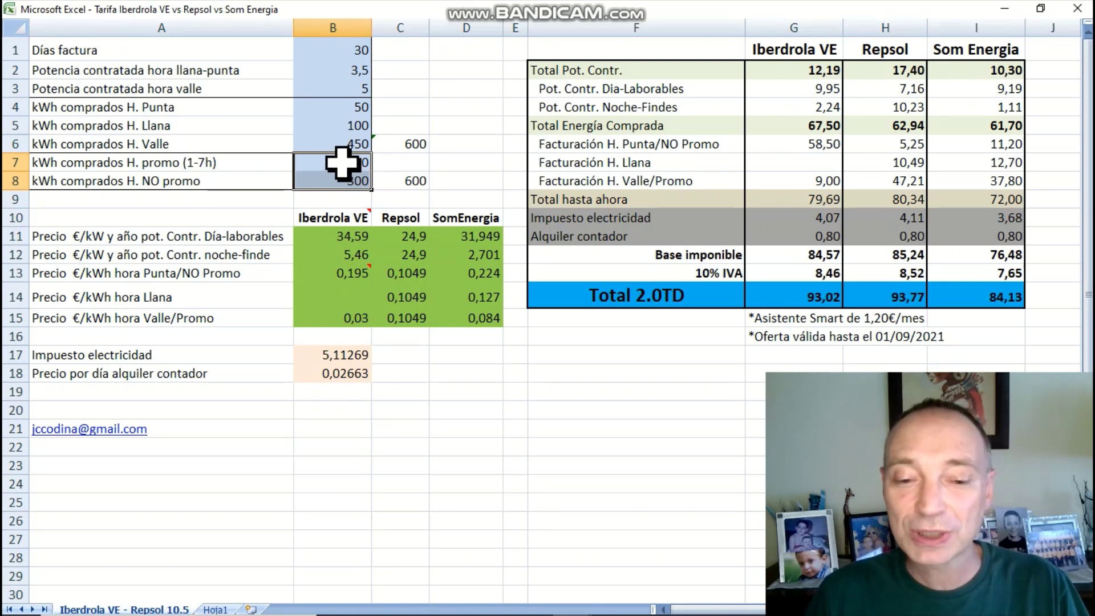
pyautogui.click(195, 106)
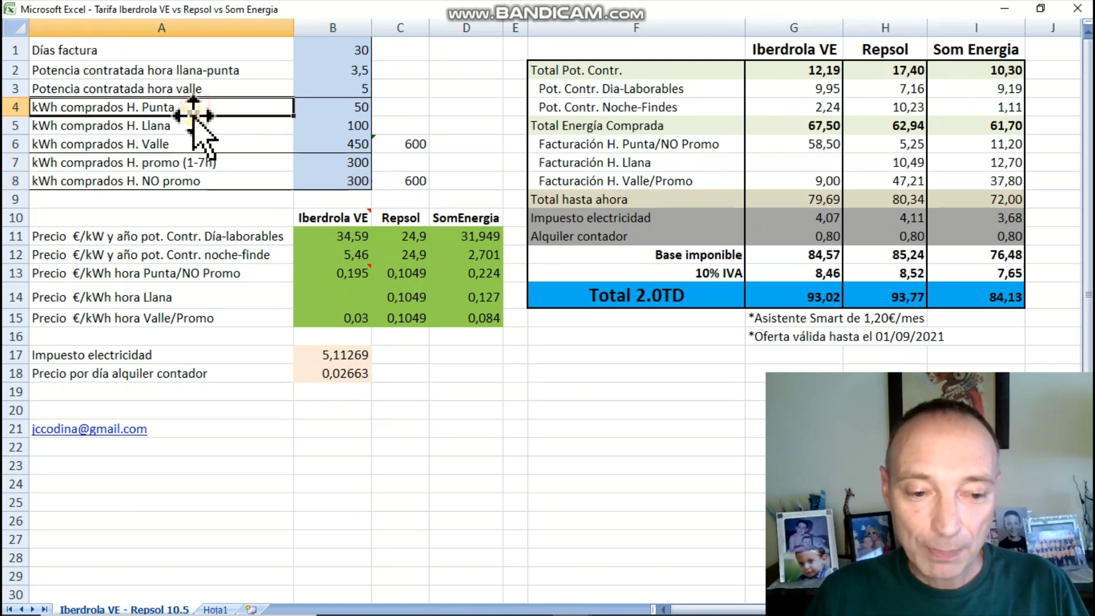
pyautogui.click(191, 126)
pyautogui.click(195, 142)
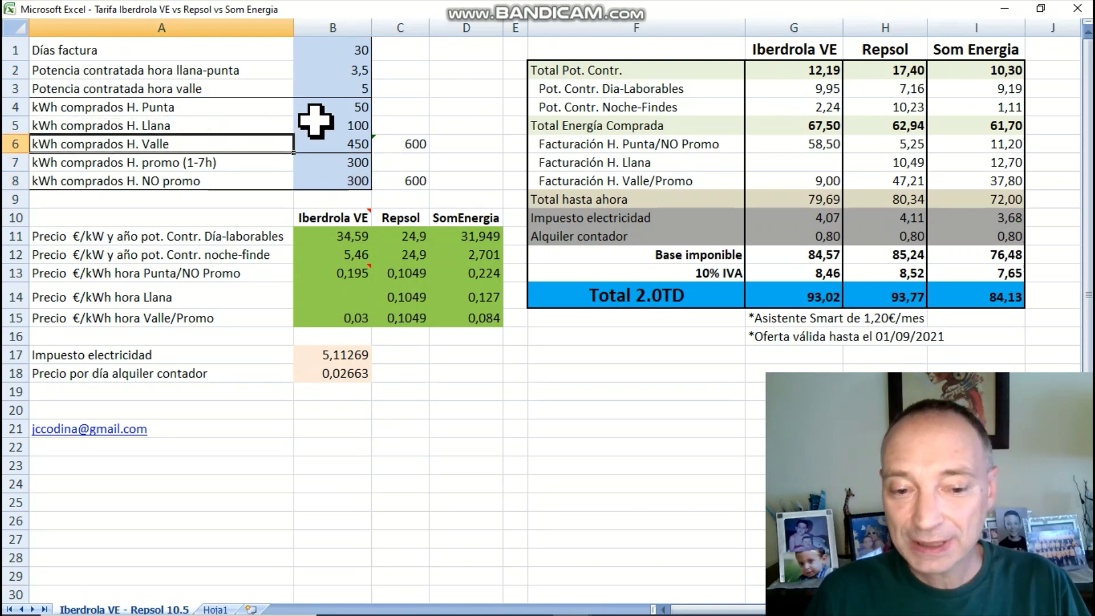
pyautogui.click(348, 145)
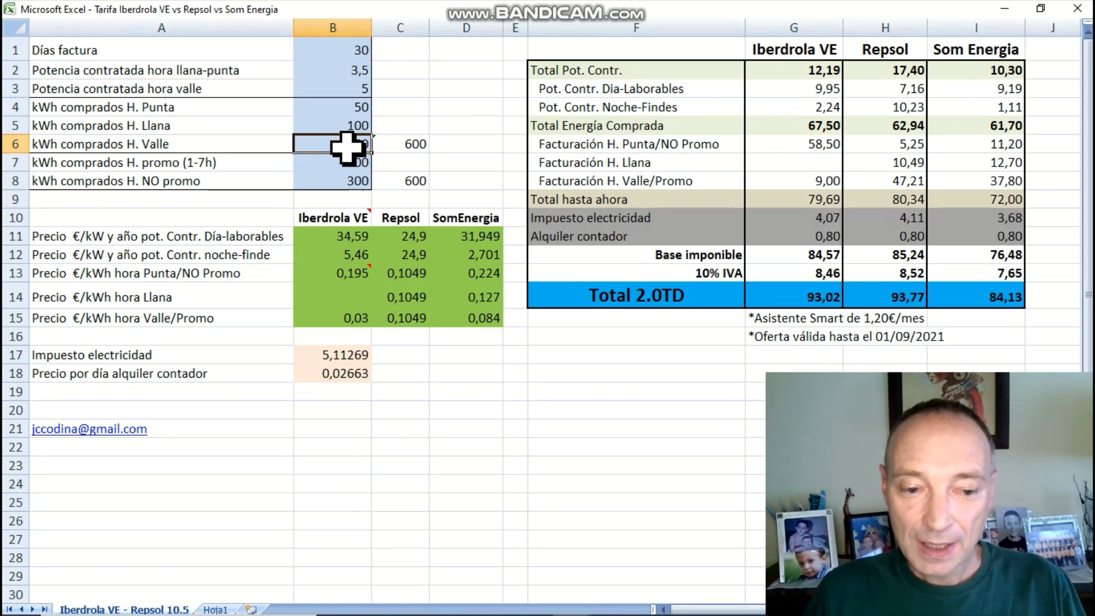
pyautogui.click(340, 106)
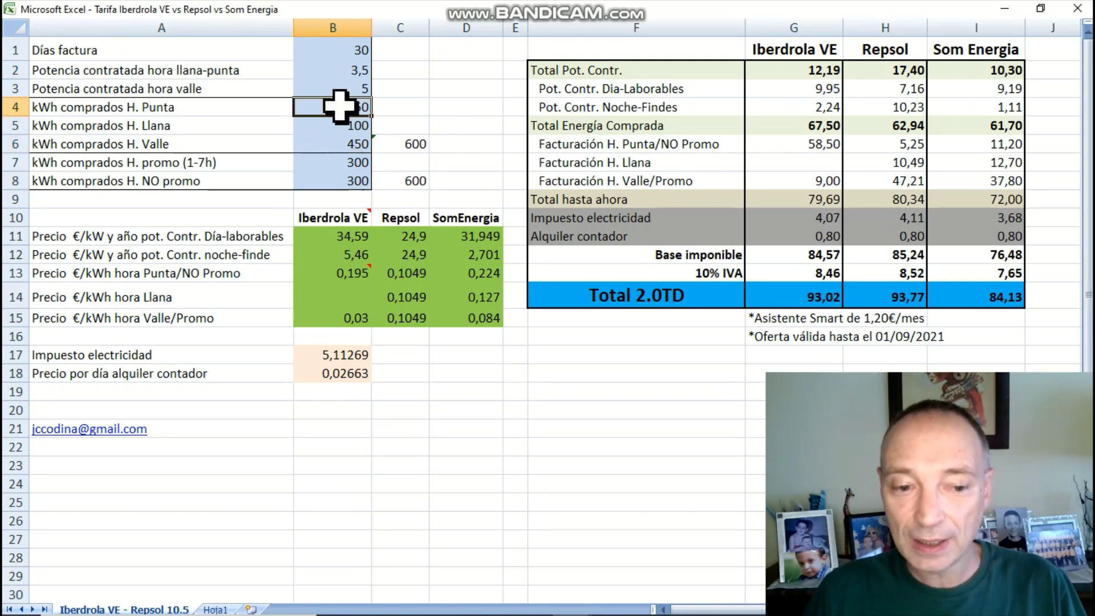
pyautogui.click(330, 126)
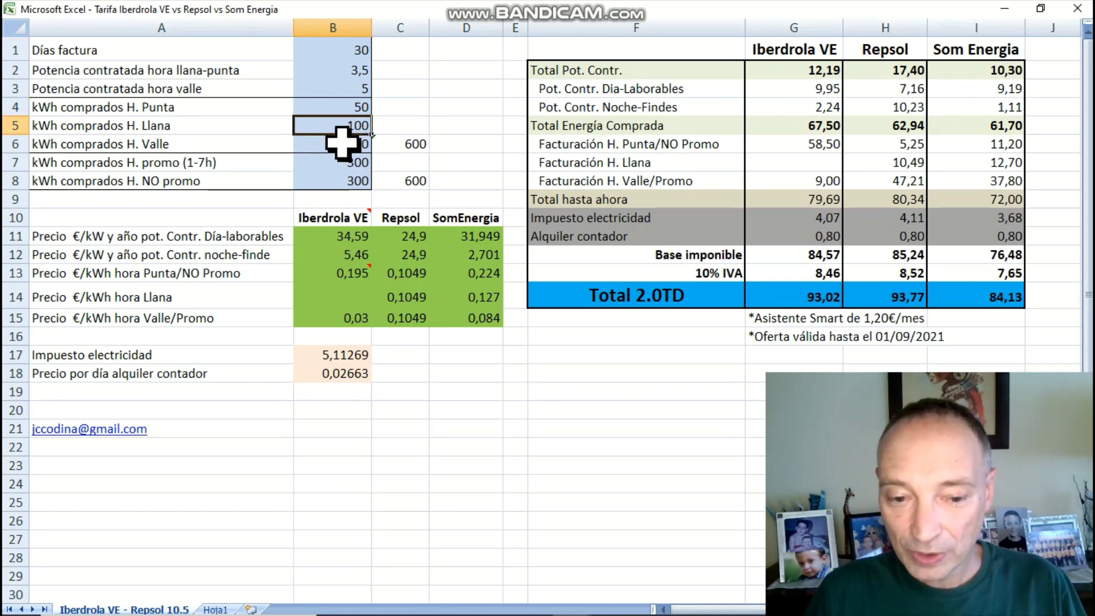
pyautogui.click(352, 108)
pyautogui.moveTo(352, 112); pyautogui.dragTo(350, 178)
pyautogui.moveTo(351, 111); pyautogui.dragTo(394, 139)
pyautogui.click(399, 143)
pyautogui.click(403, 180)
pyautogui.write('600')
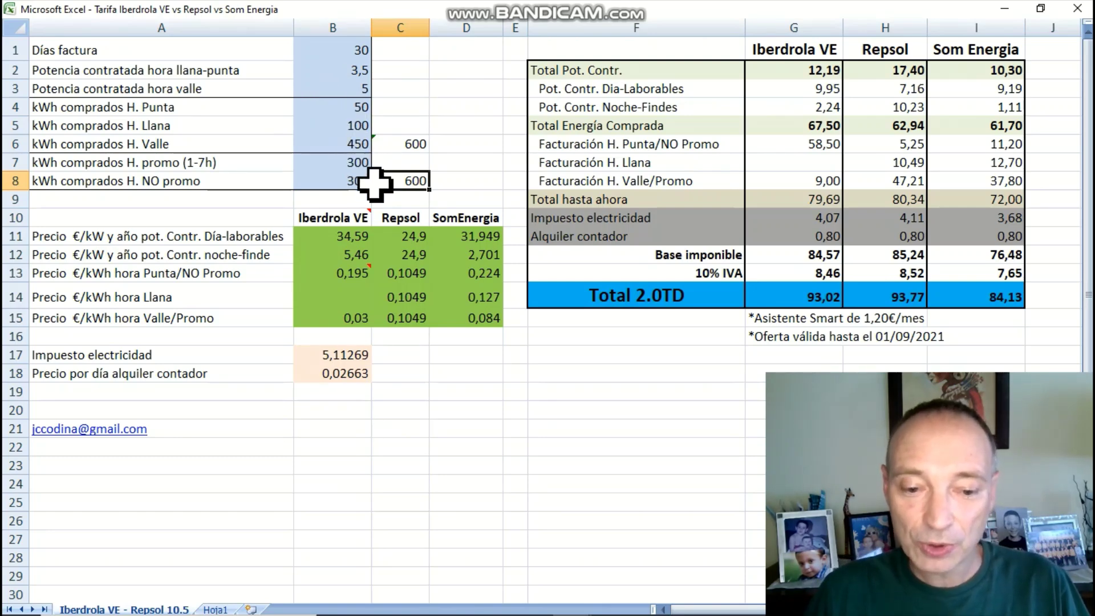
pyautogui.click(349, 234)
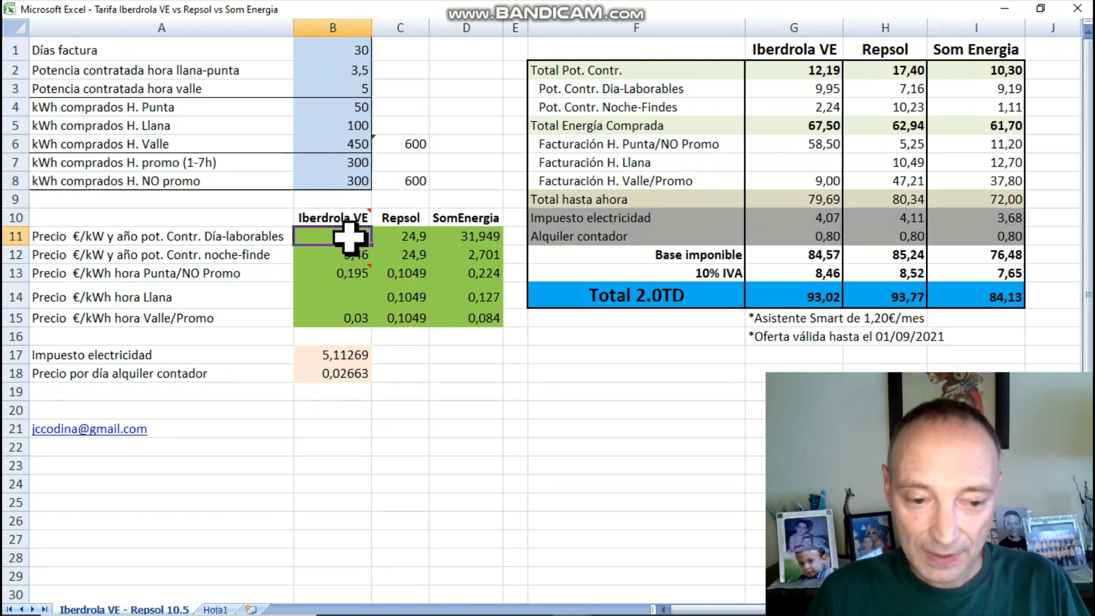
pyautogui.moveTo(349, 239); pyautogui.dragTo(347, 253)
pyautogui.moveTo(348, 273); pyautogui.dragTo(348, 319)
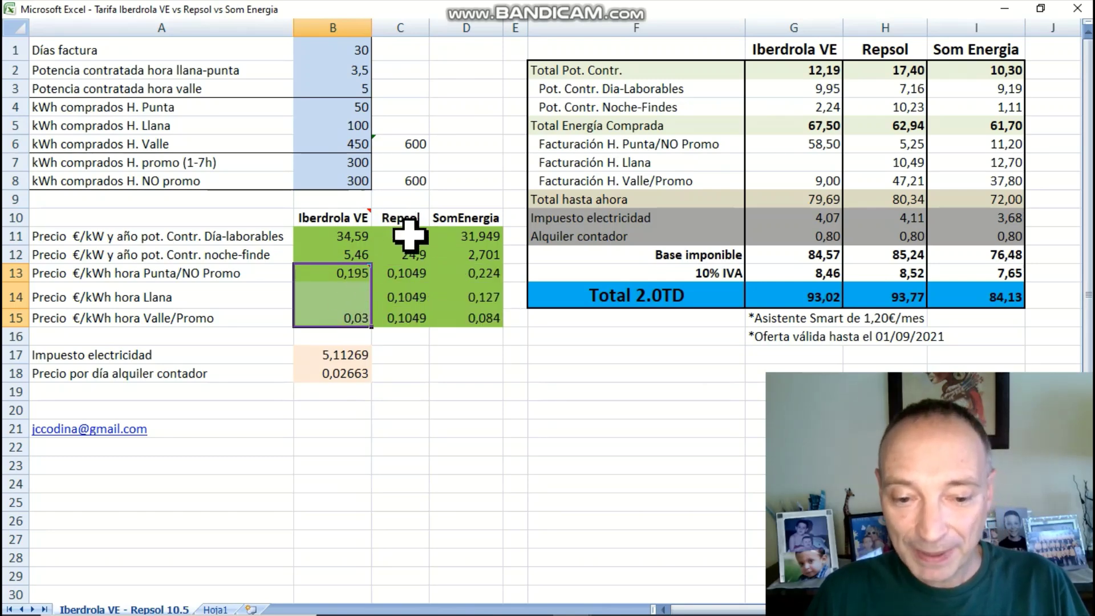
pyautogui.moveTo(407, 217); pyautogui.dragTo(403, 313)
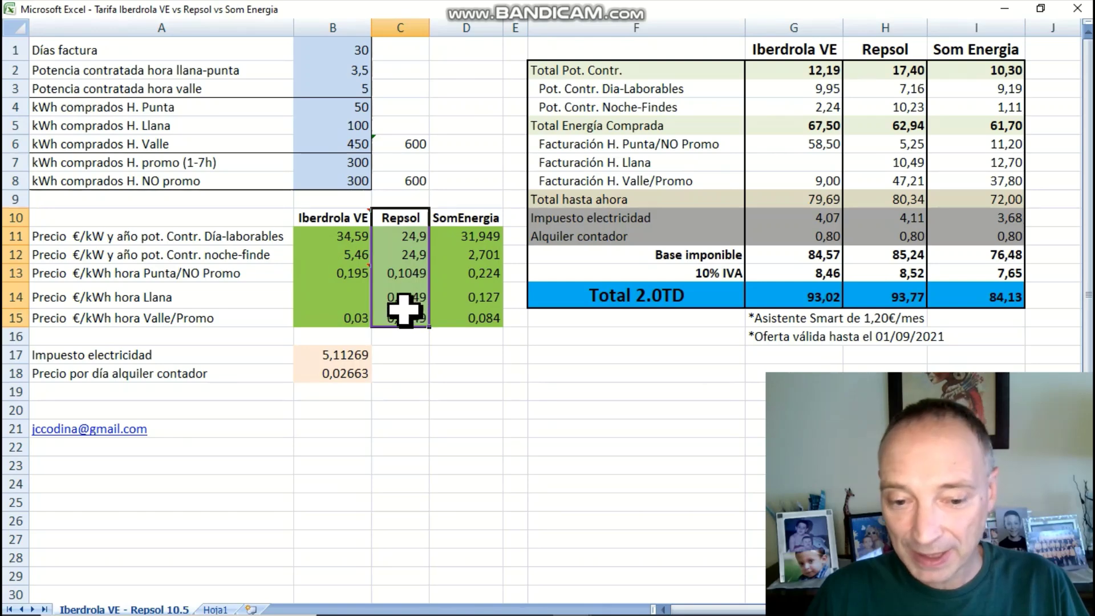
pyautogui.moveTo(464, 218); pyautogui.dragTo(465, 311)
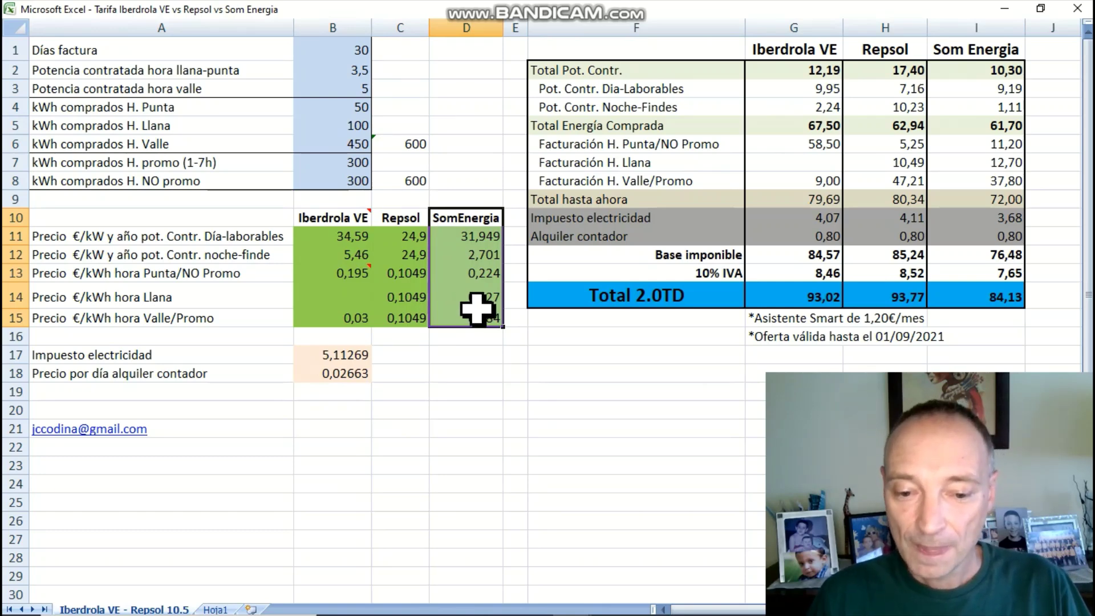
pyautogui.click(399, 272)
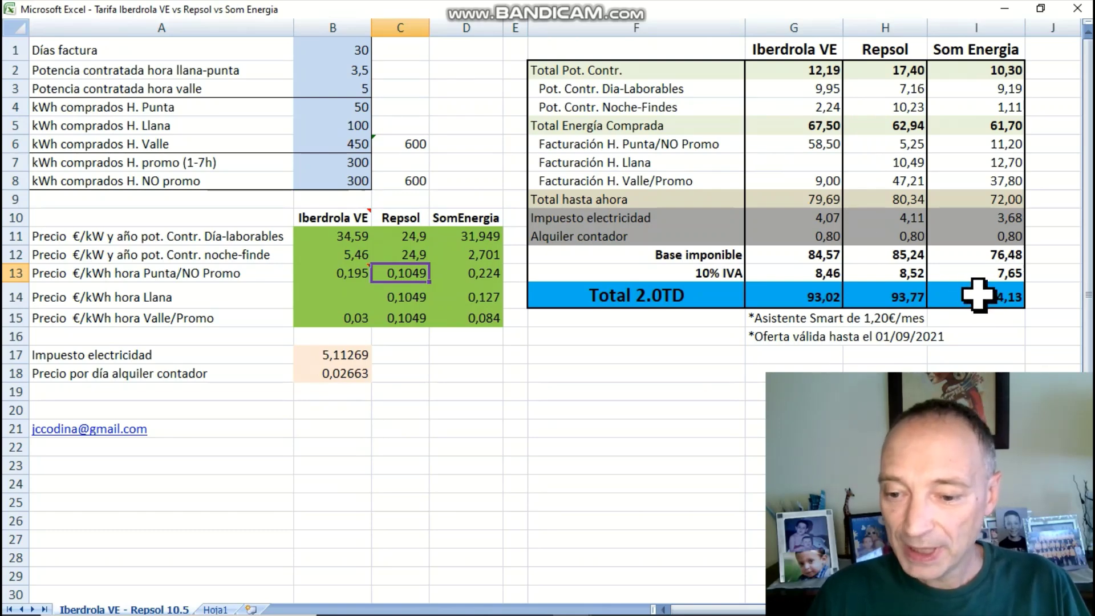
pyautogui.click(977, 294)
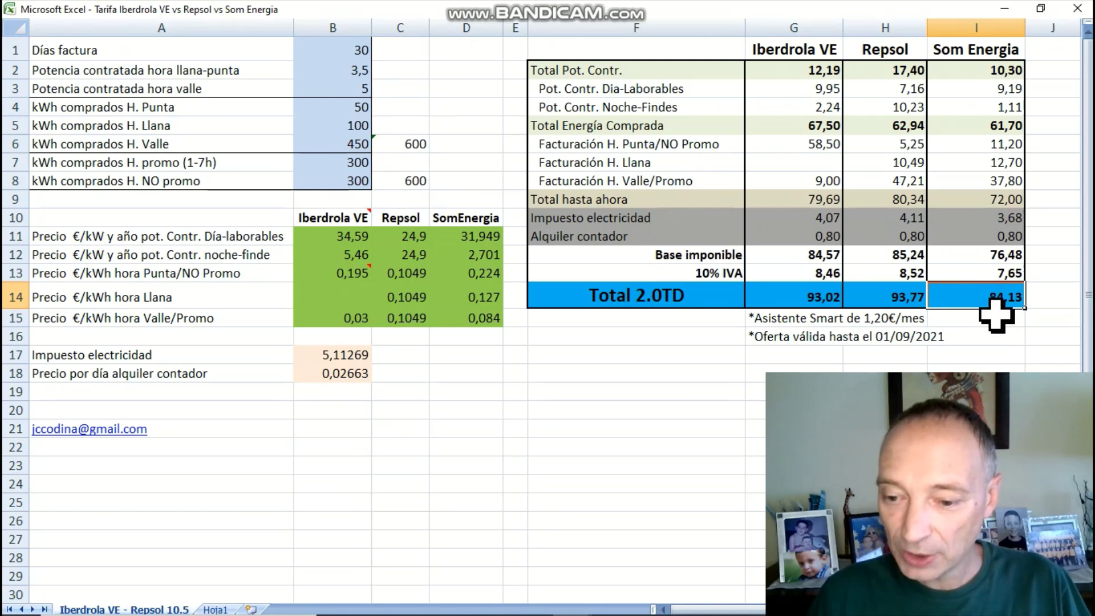
pyautogui.click(904, 296)
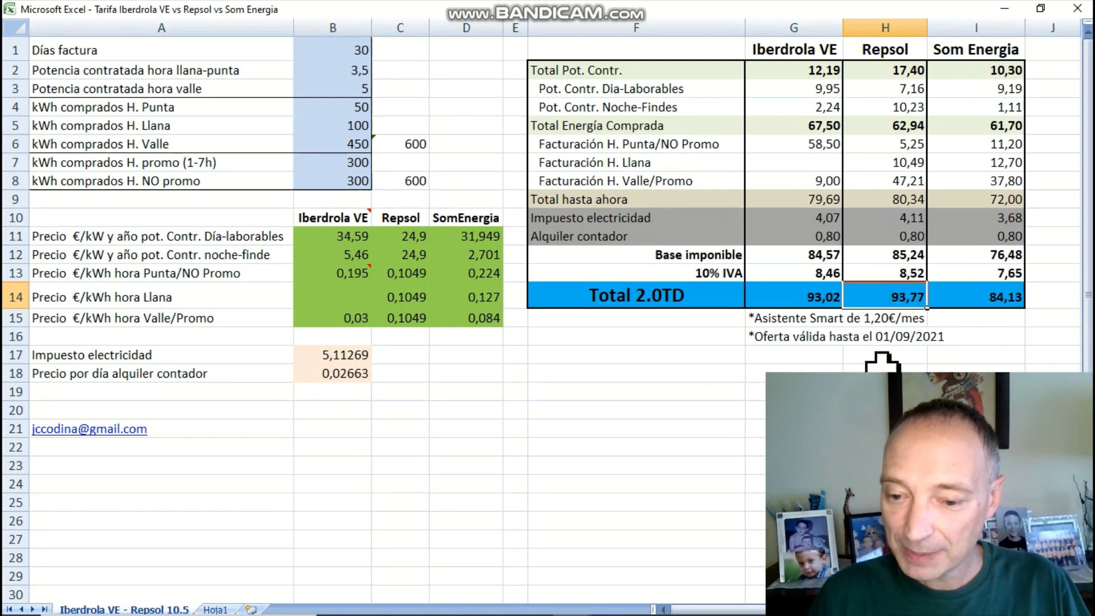
pyautogui.click(801, 295)
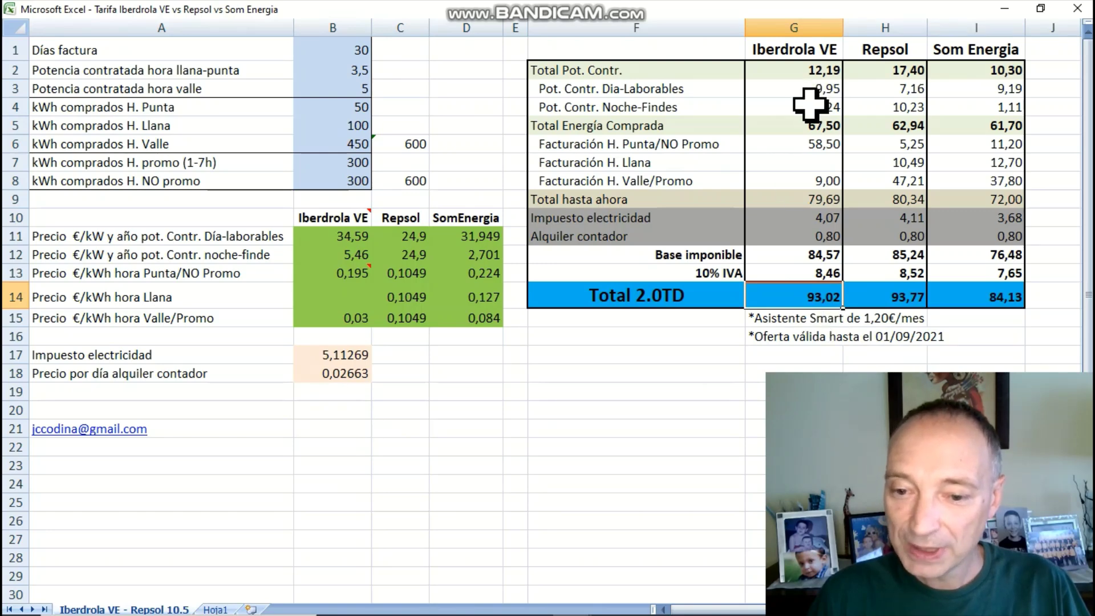
pyautogui.click(816, 317)
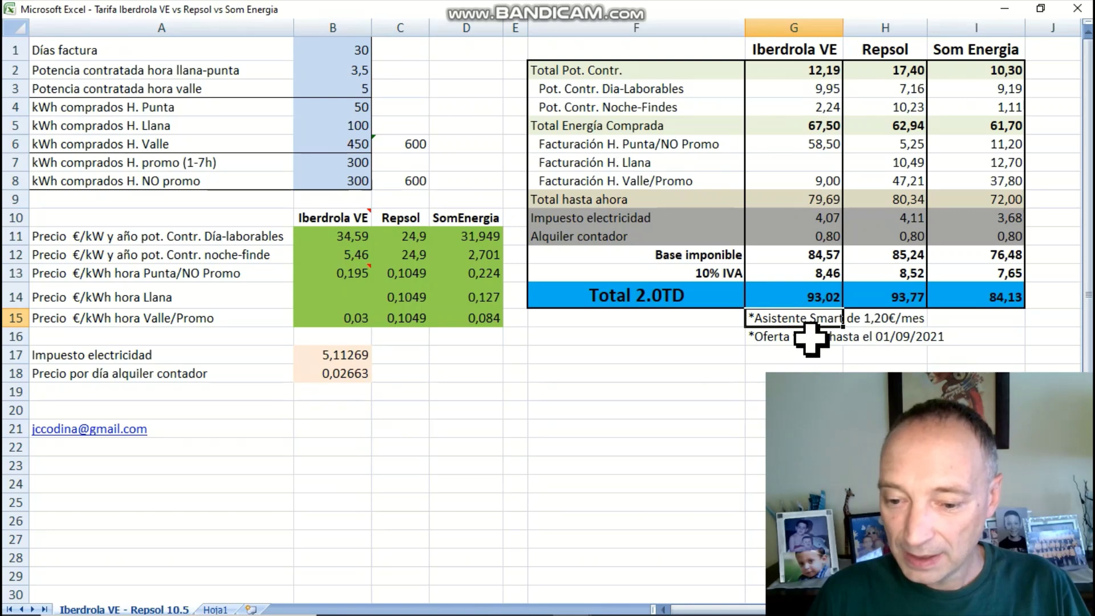
pyautogui.click(810, 338)
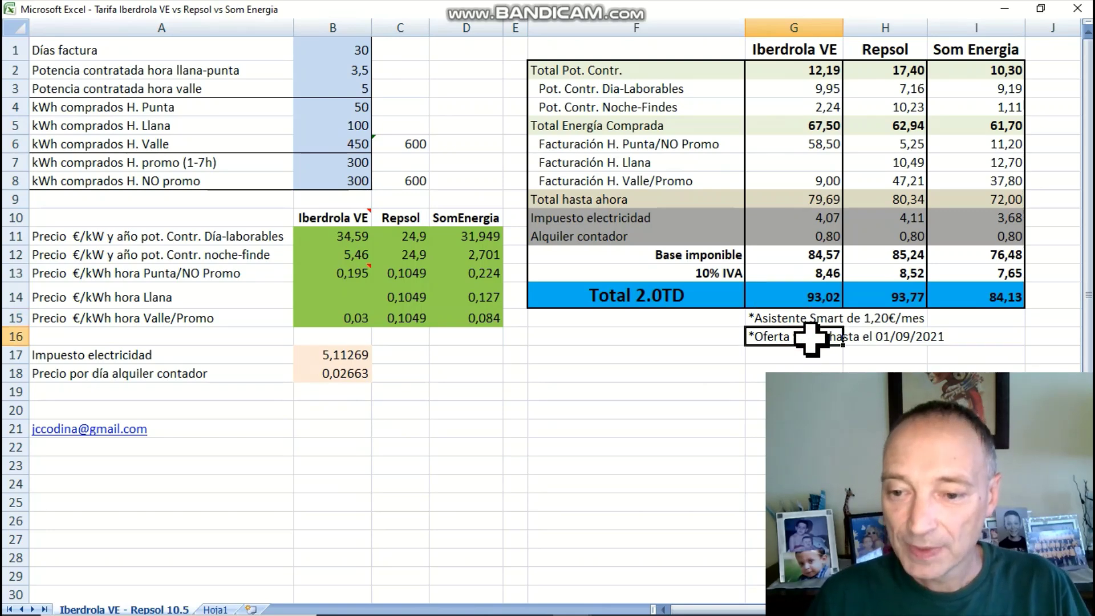
pyautogui.click(1009, 68)
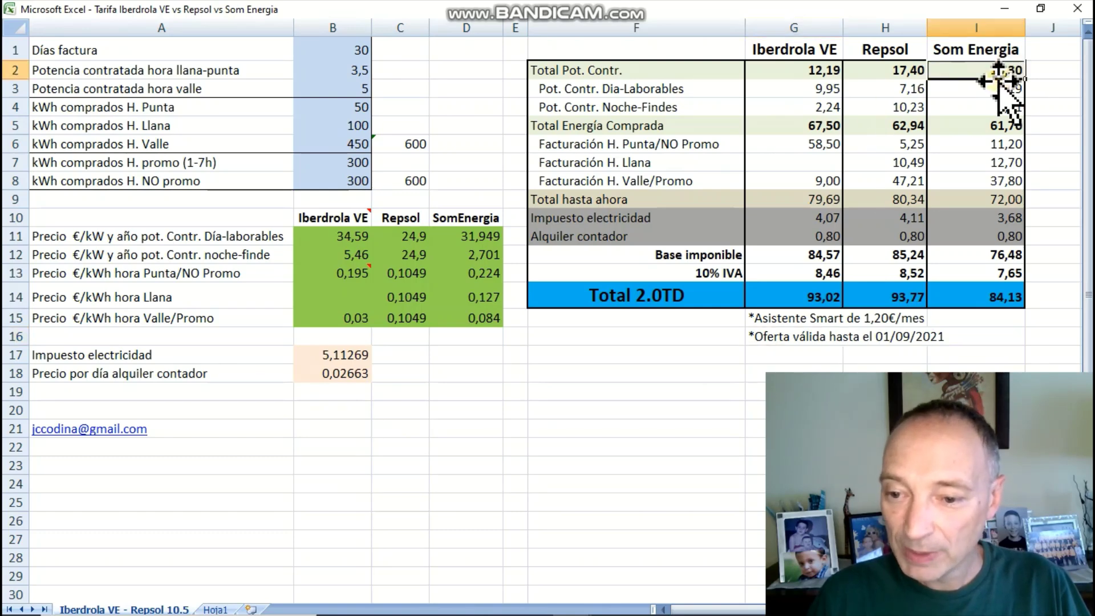
pyautogui.click(909, 68)
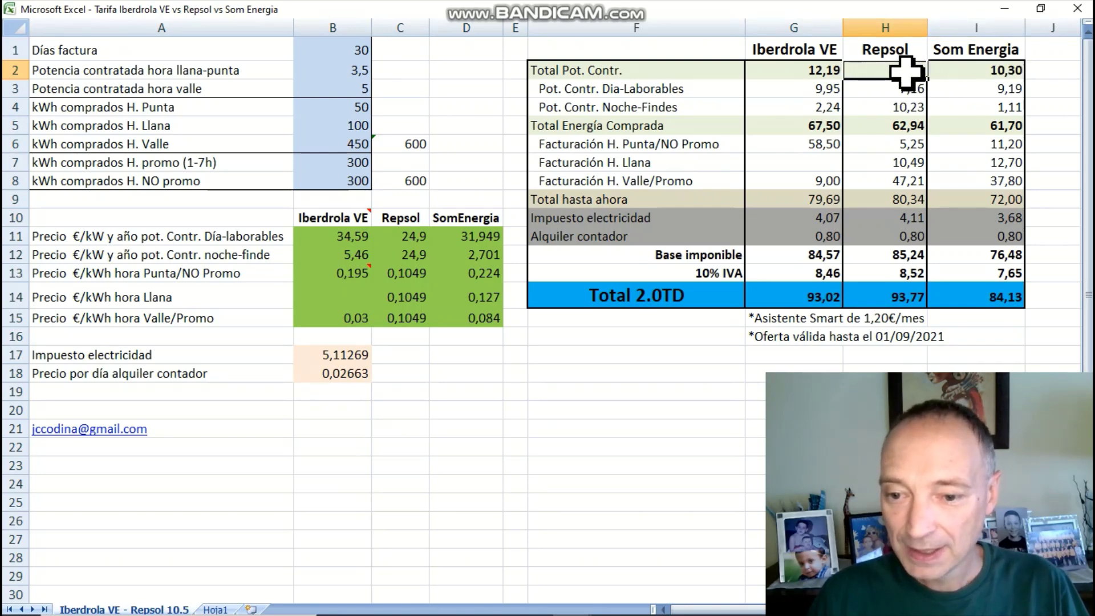
pyautogui.click(813, 73)
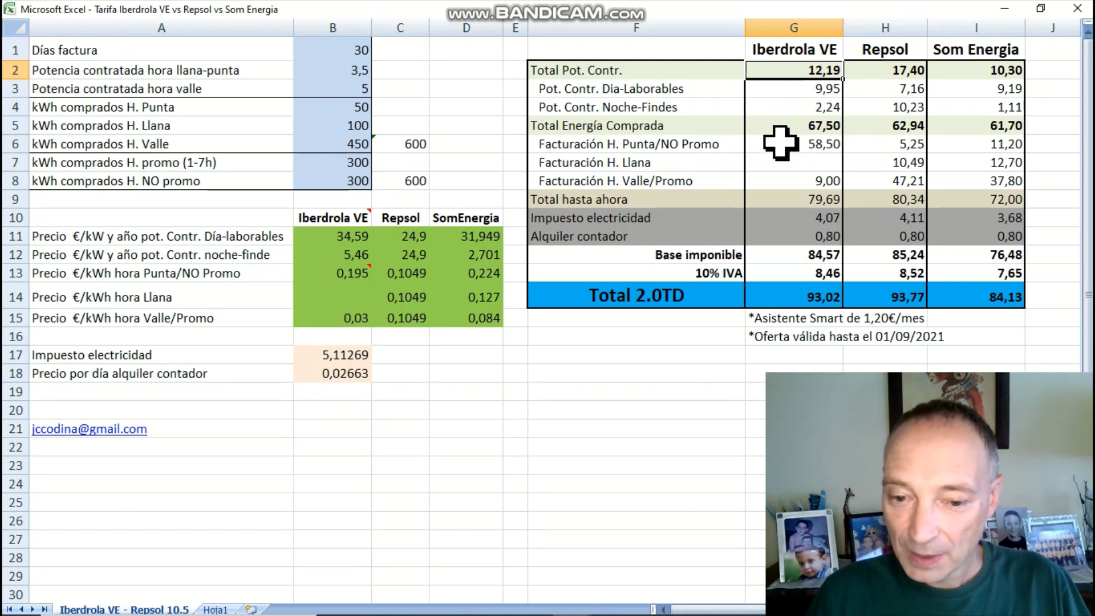
pyautogui.click(785, 147)
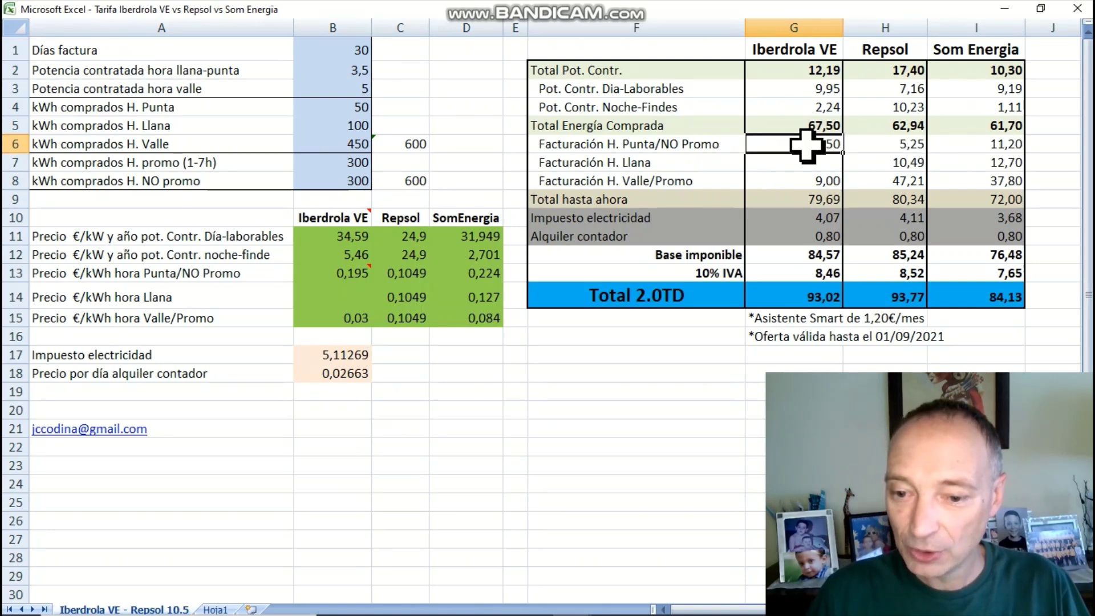
pyautogui.click(909, 145)
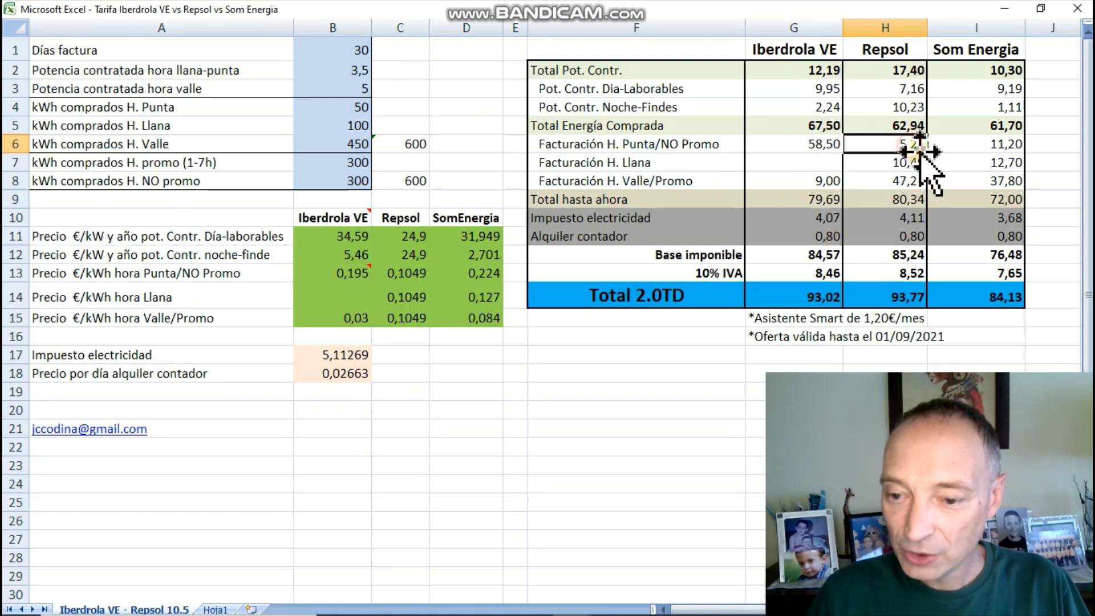
pyautogui.click(993, 147)
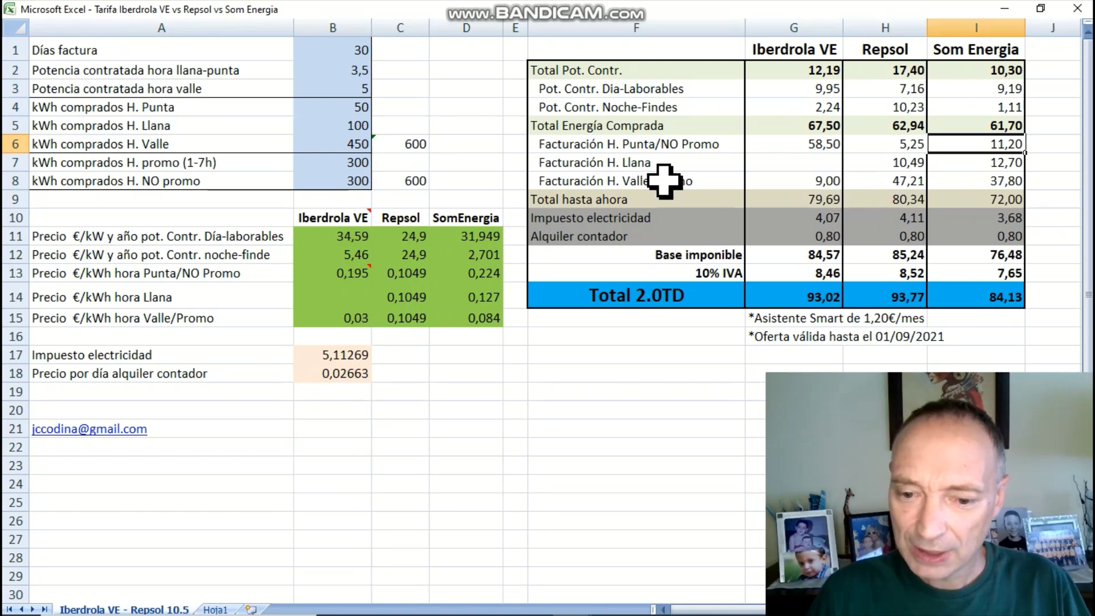
pyautogui.click(817, 180)
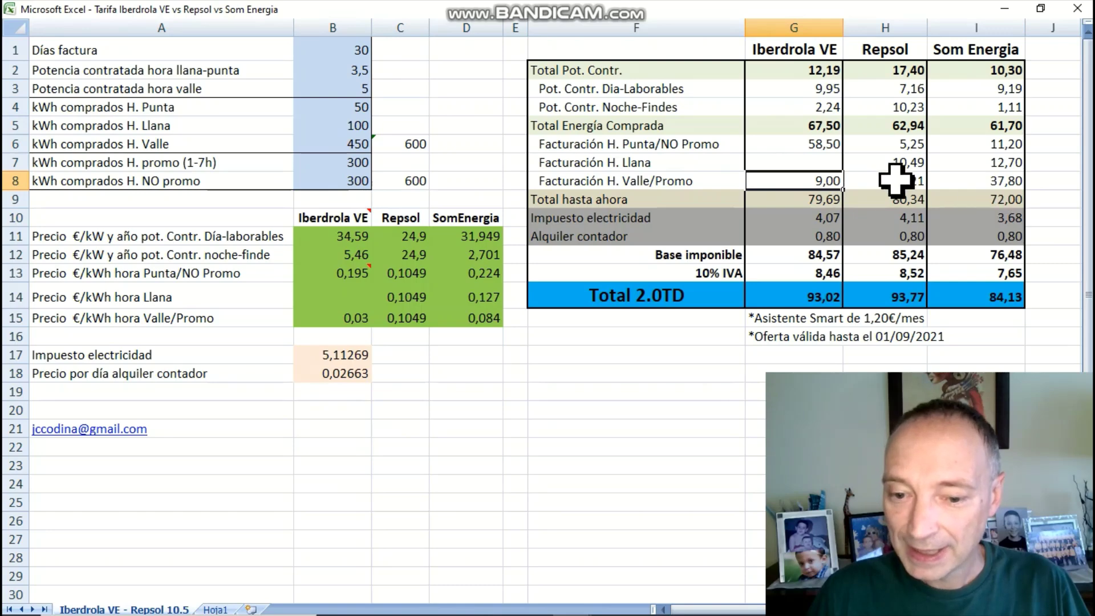
pyautogui.click(895, 180)
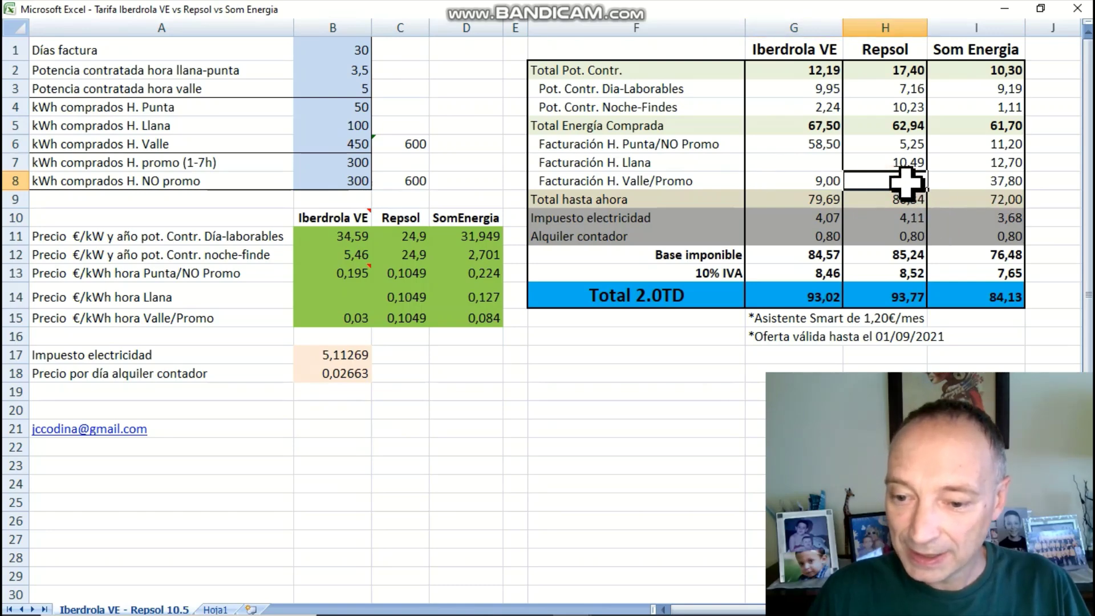
pyautogui.click(980, 181)
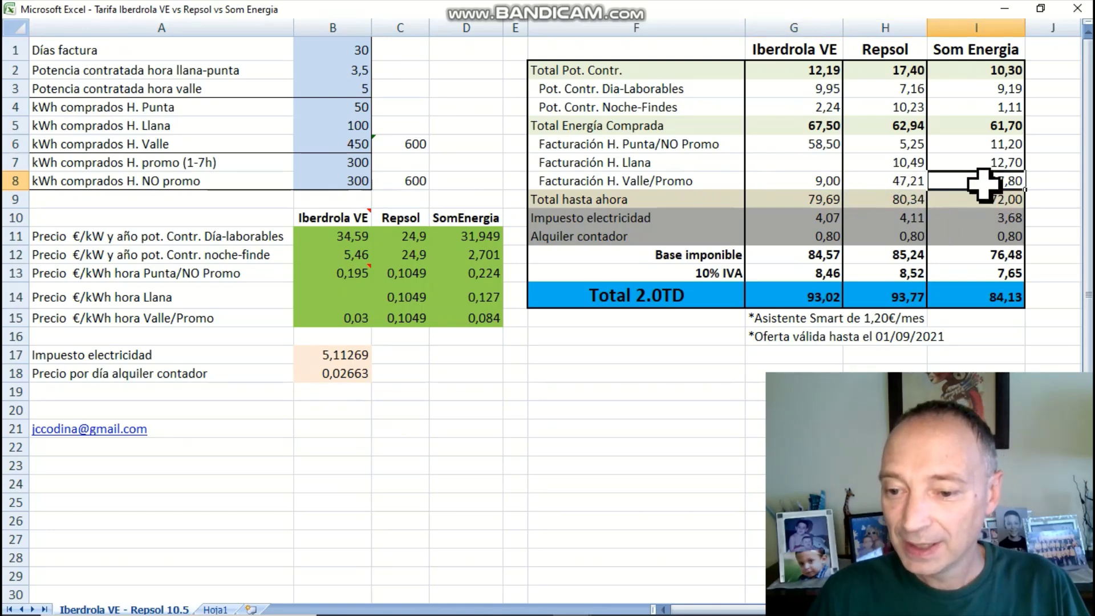
pyautogui.moveTo(998, 126); pyautogui.dragTo(808, 125)
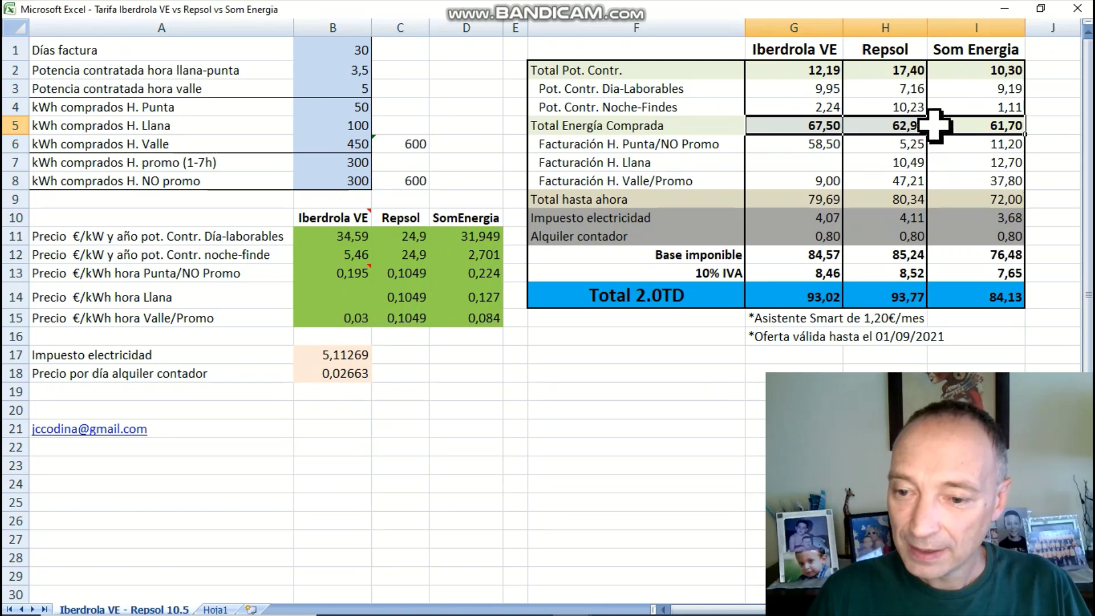
pyautogui.click(905, 126)
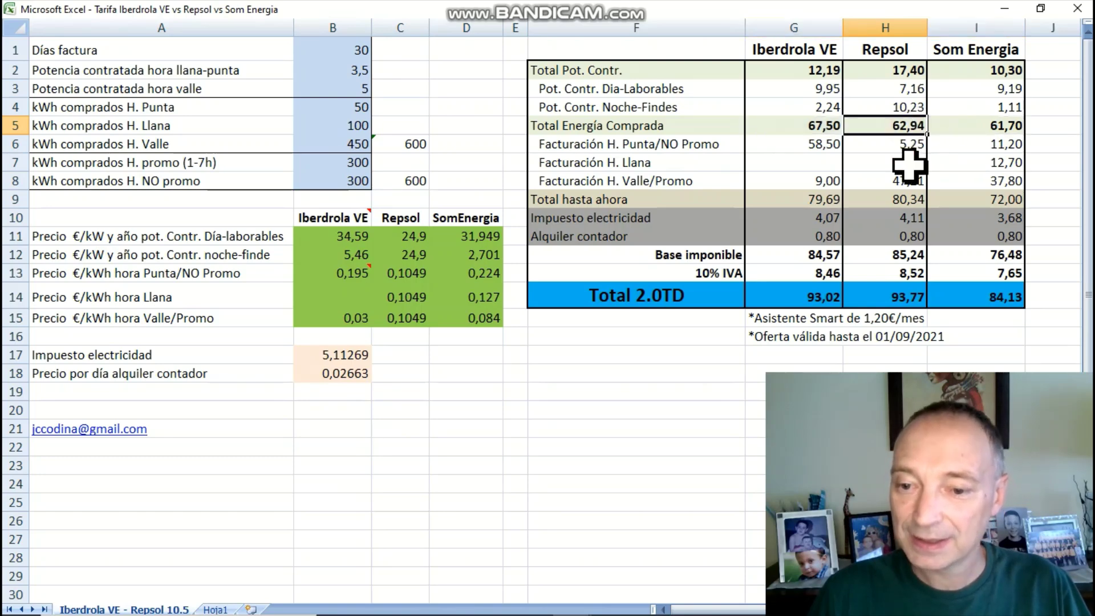
pyautogui.click(821, 126)
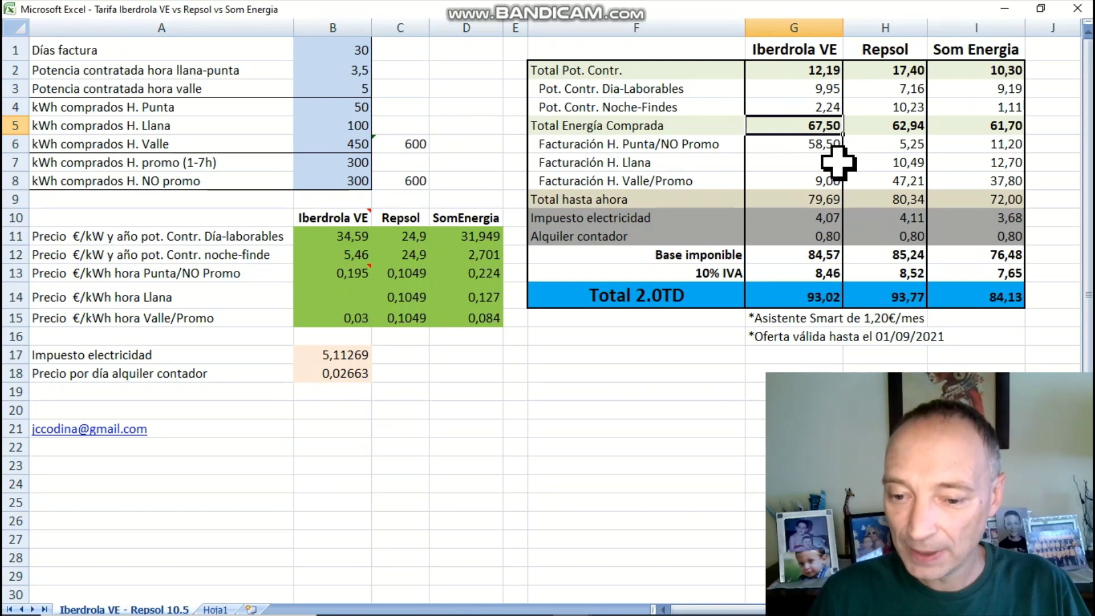
pyautogui.press('Down')
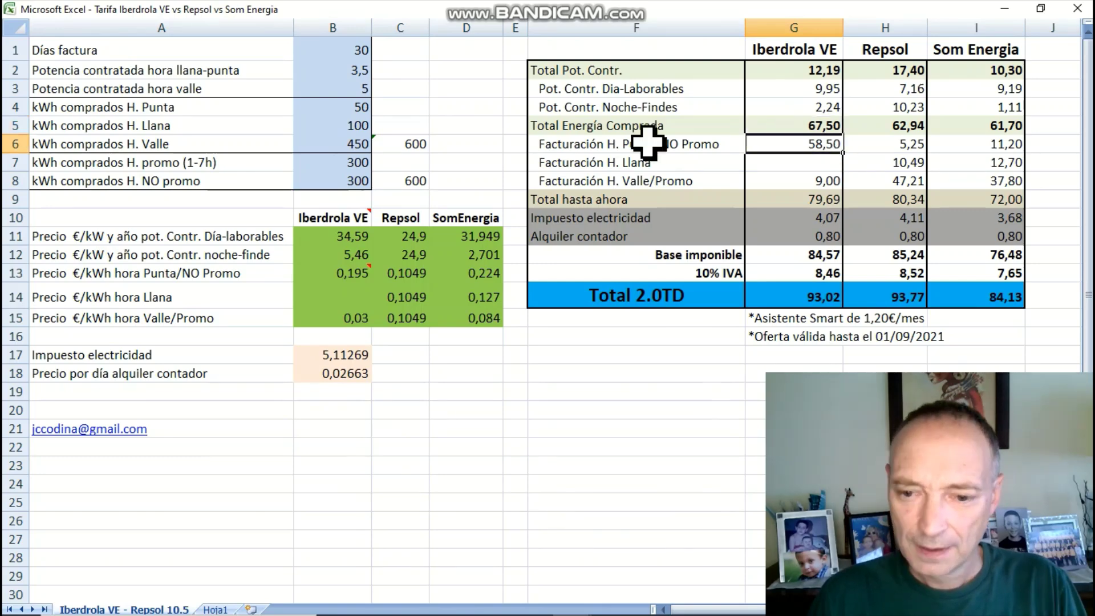
pyautogui.doubleClick(809, 144)
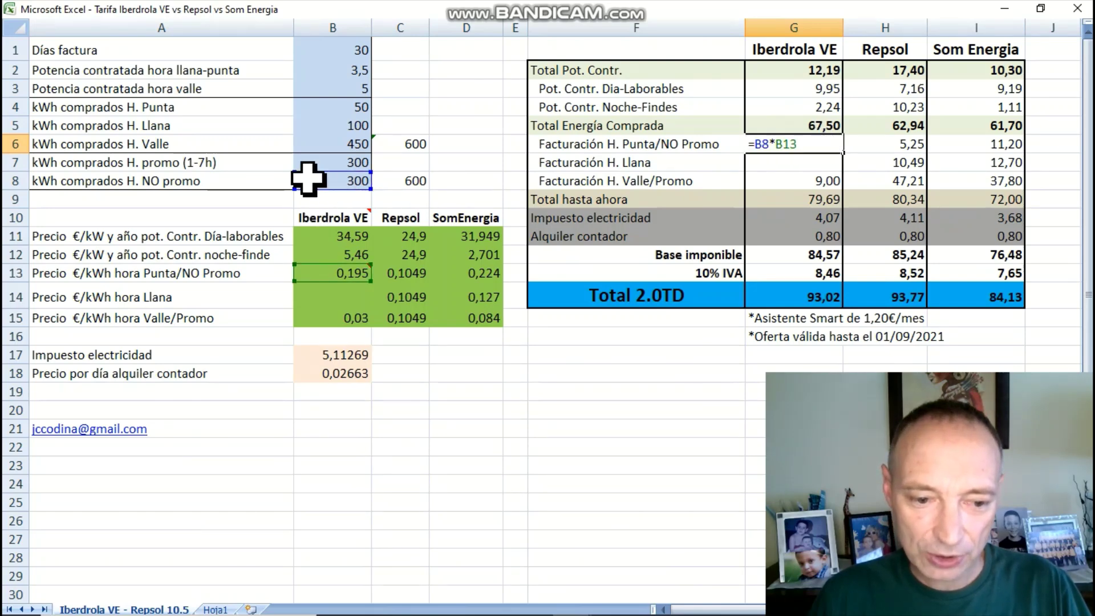
pyautogui.moveTo(317, 274)
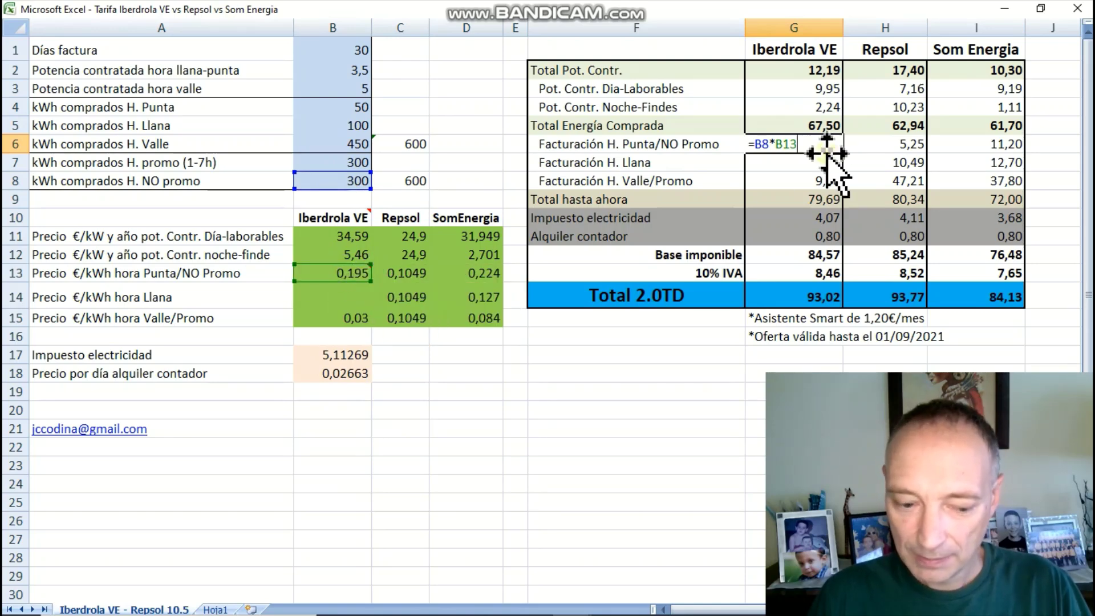
pyautogui.press('Escape')
pyautogui.doubleClick(816, 183)
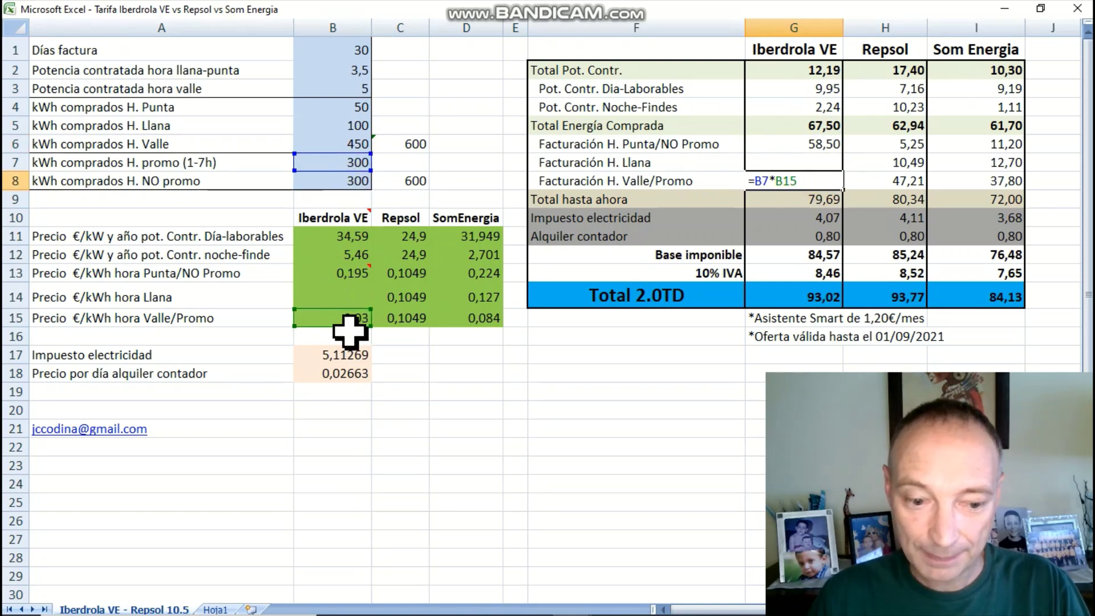
pyautogui.press('Escape')
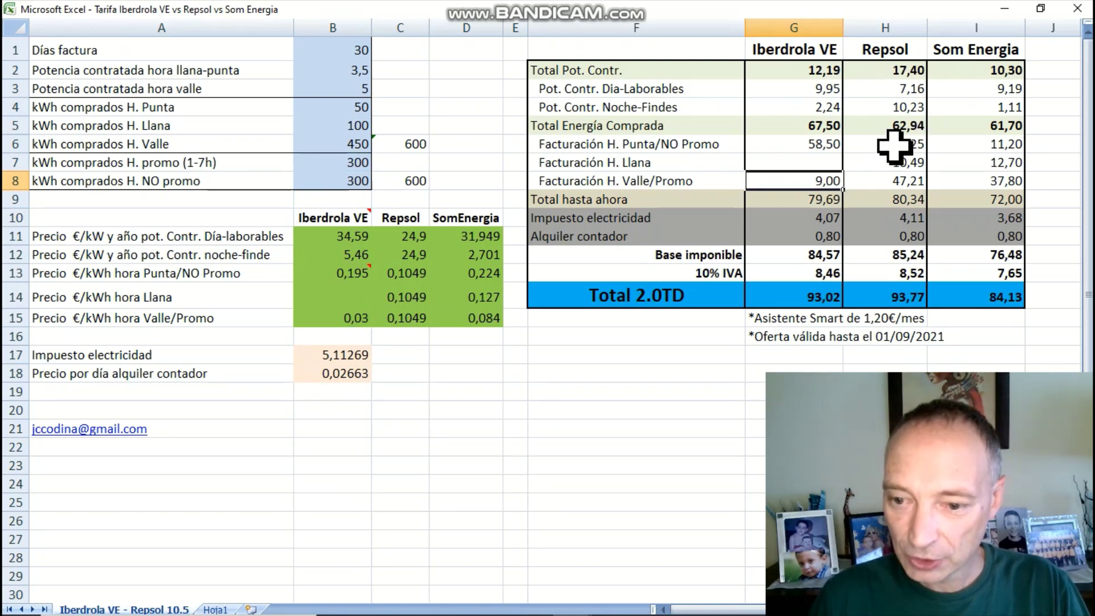
pyautogui.moveTo(348, 108); pyautogui.dragTo(336, 180)
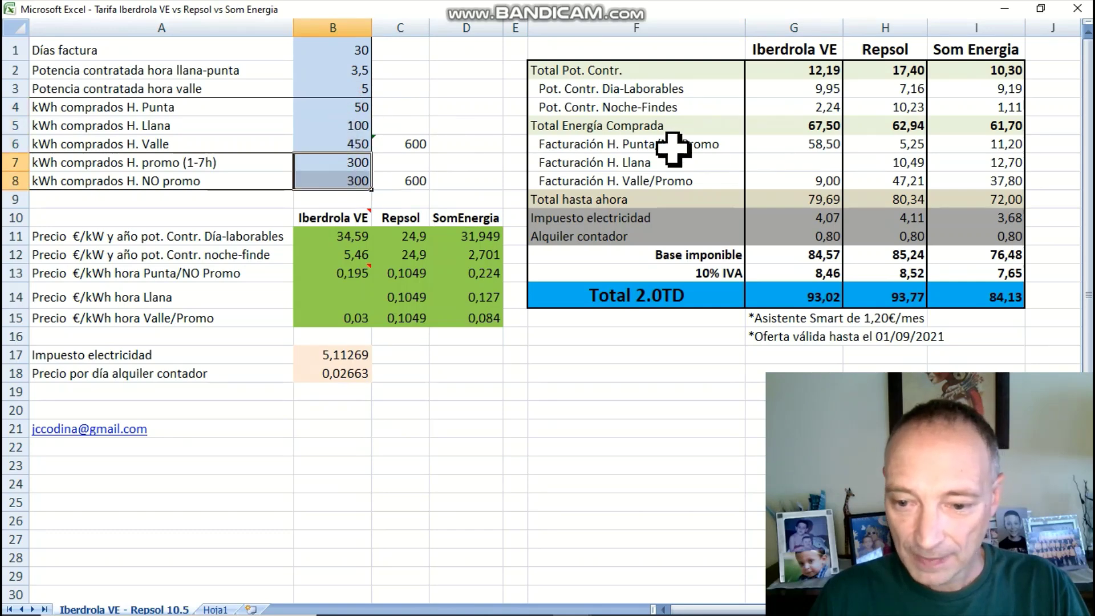
pyautogui.doubleClick(889, 147)
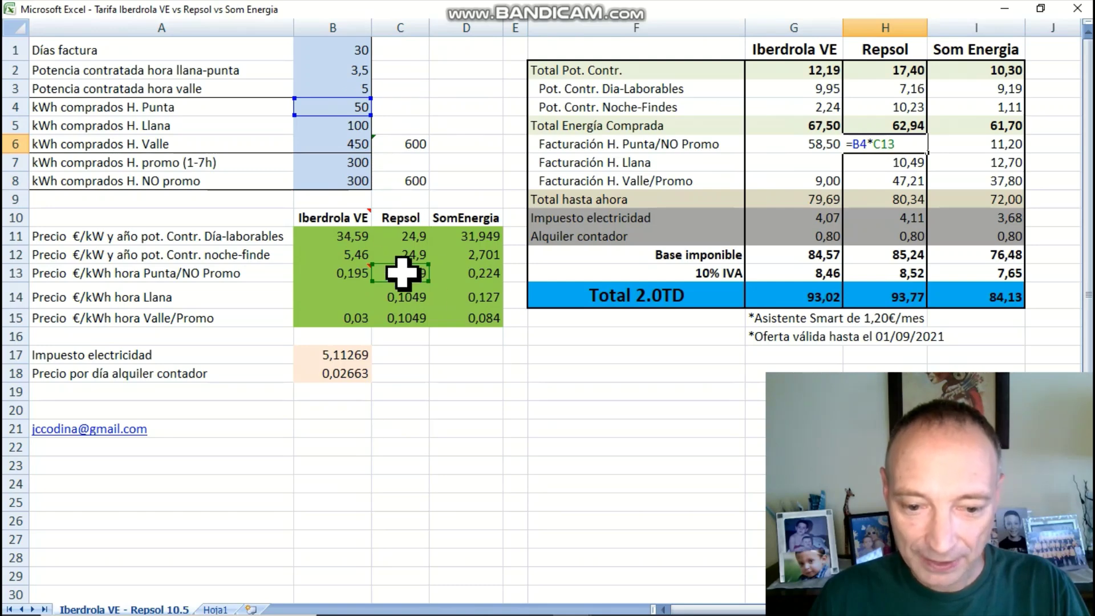
pyautogui.press('Escape')
pyautogui.doubleClick(884, 164)
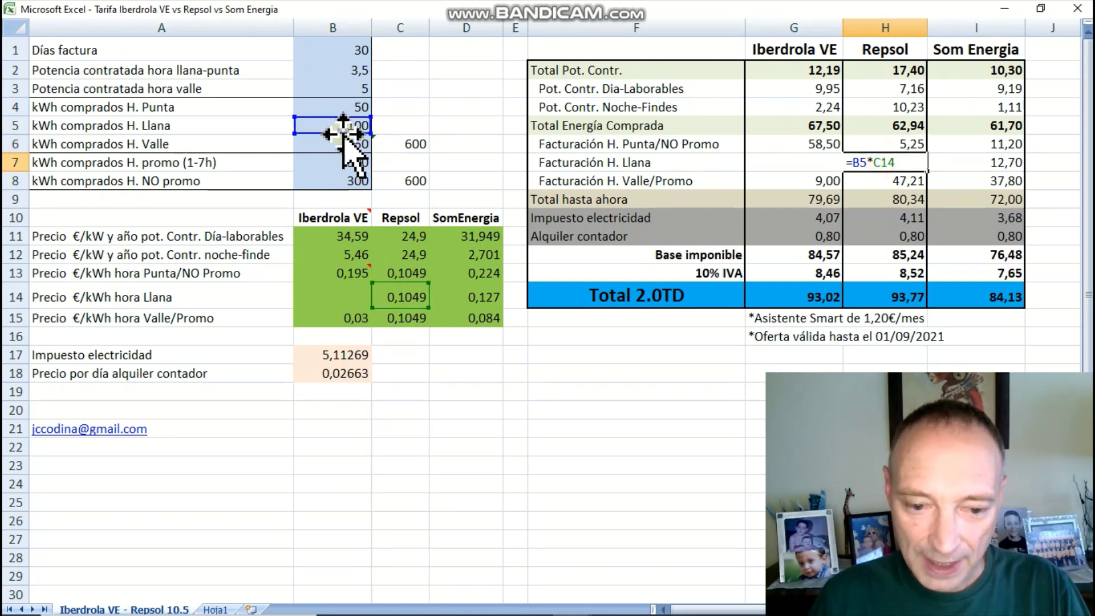
pyautogui.press('Escape')
pyautogui.doubleClick(882, 182)
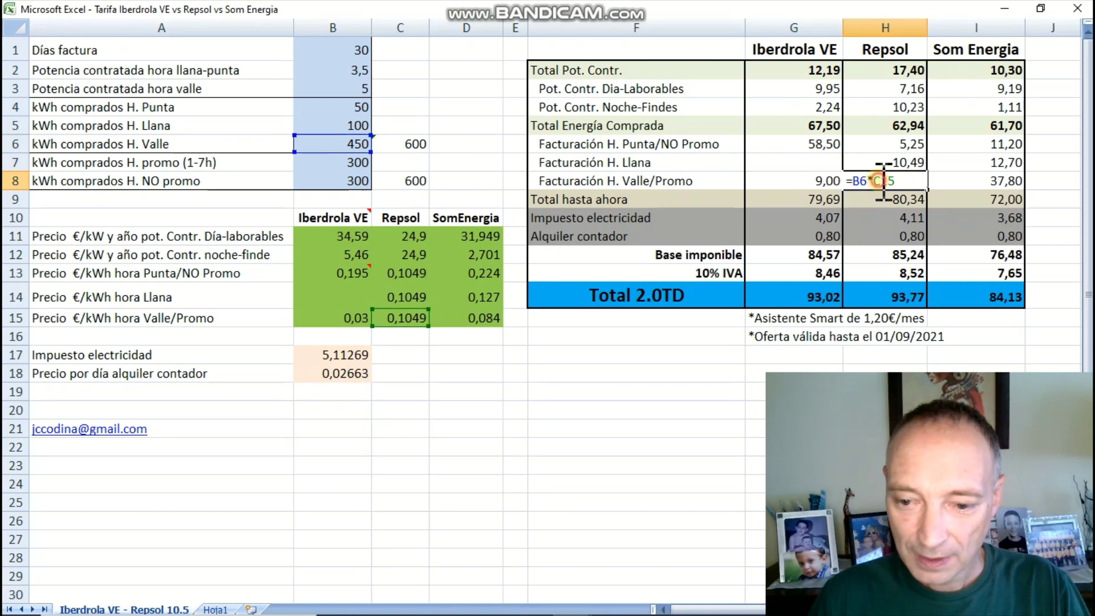
pyautogui.press('Escape')
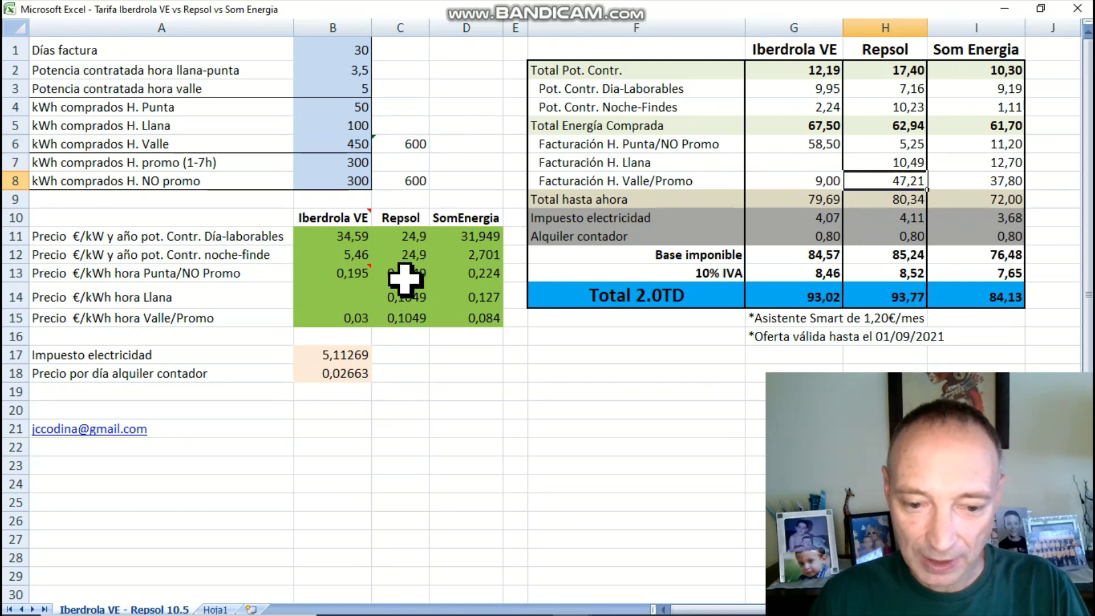
pyautogui.click(401, 271)
pyautogui.moveTo(401, 268); pyautogui.dragTo(399, 311)
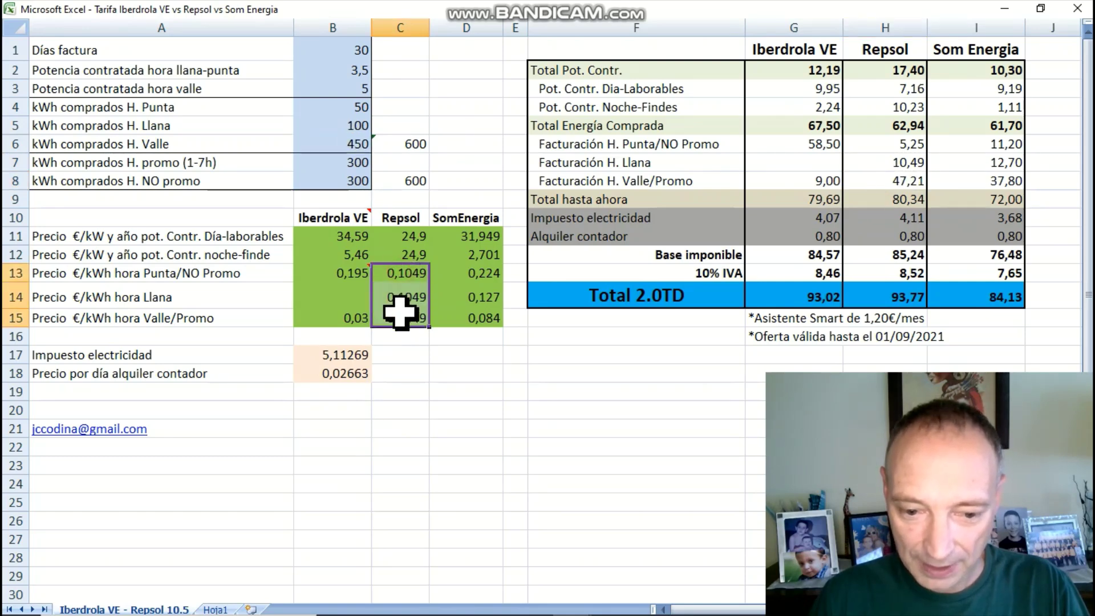
pyautogui.click(462, 268)
pyautogui.doubleClick(1002, 146)
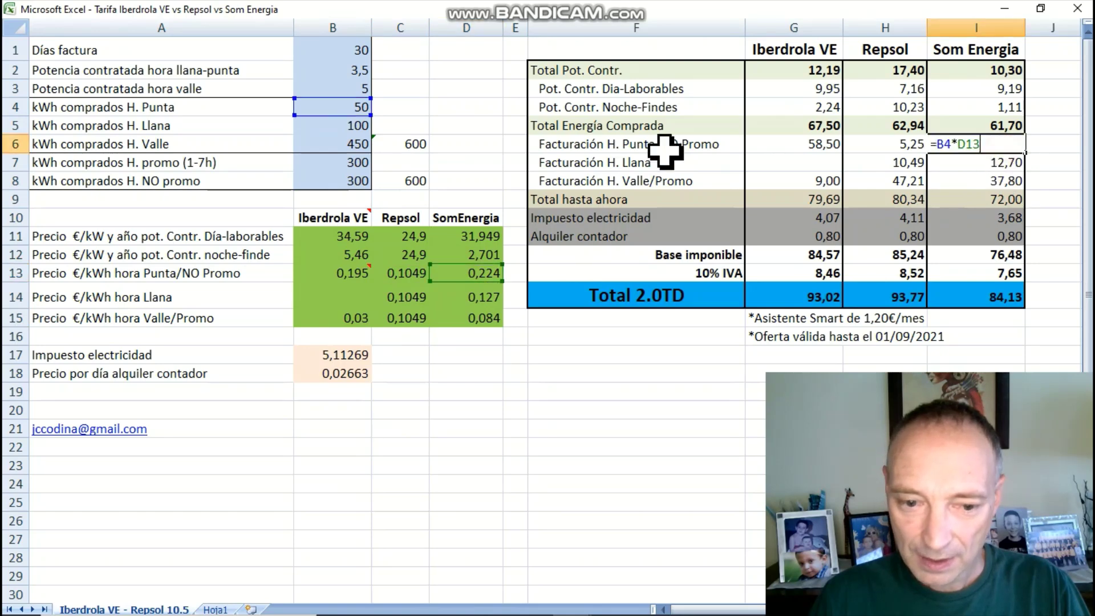
pyautogui.press('Escape')
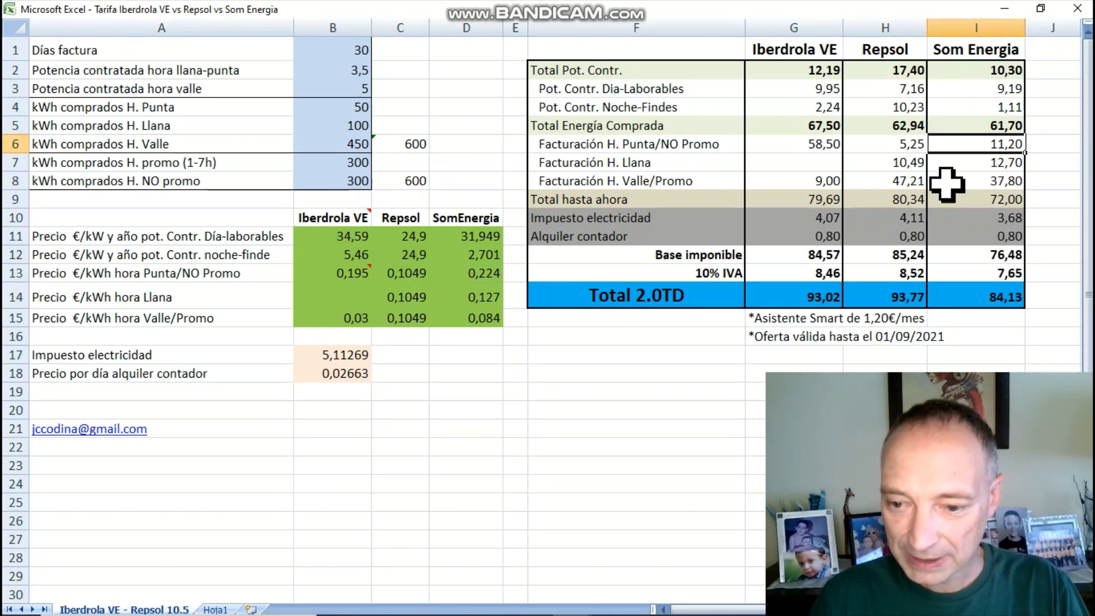
pyautogui.doubleClick(986, 163)
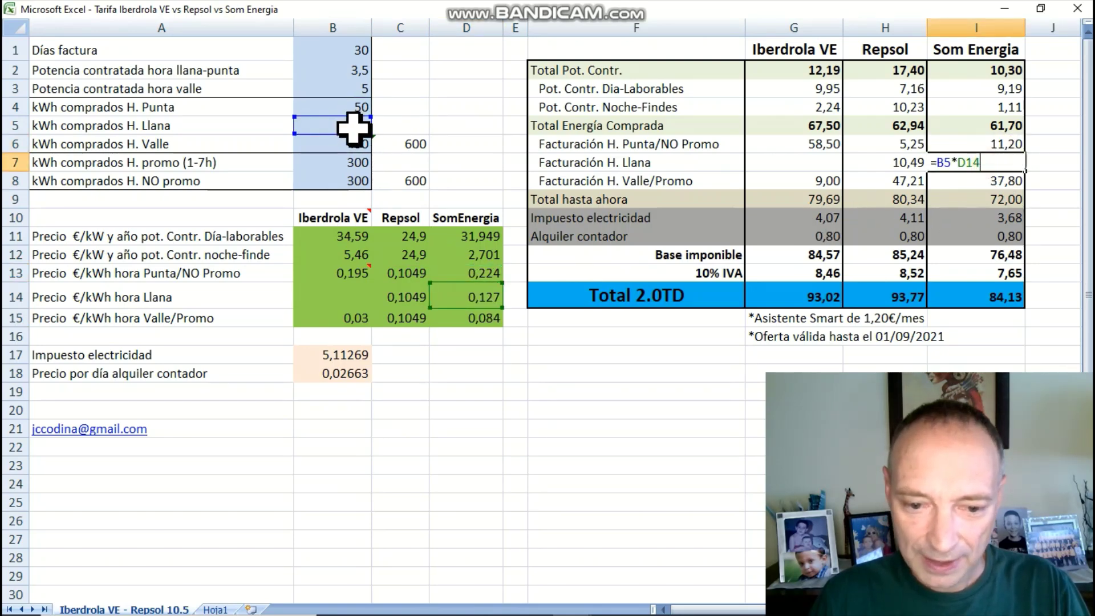
pyautogui.press('Escape')
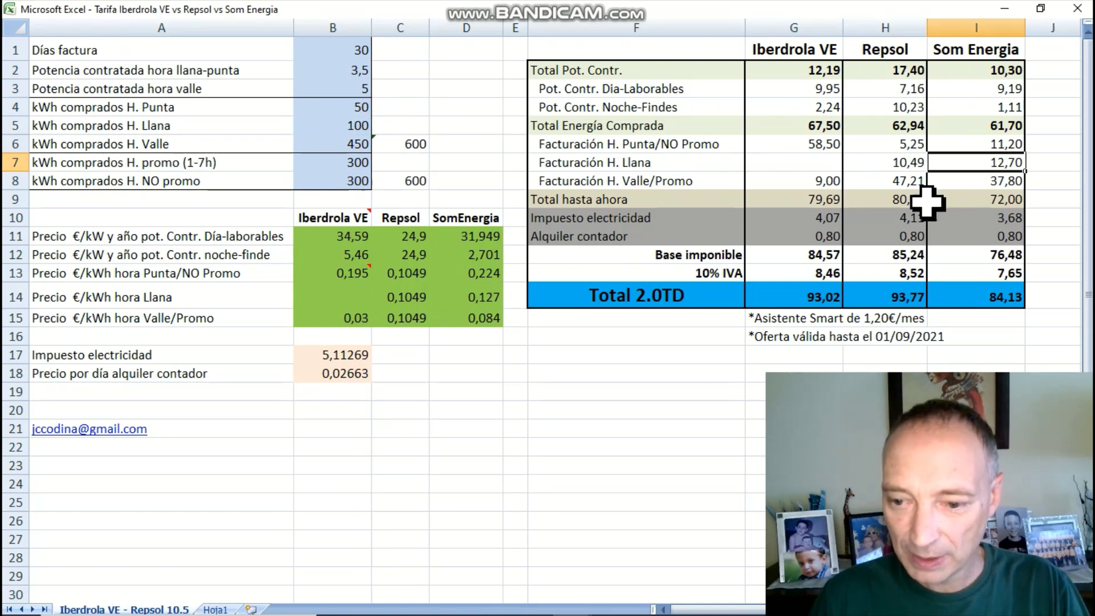
pyautogui.doubleClick(962, 181)
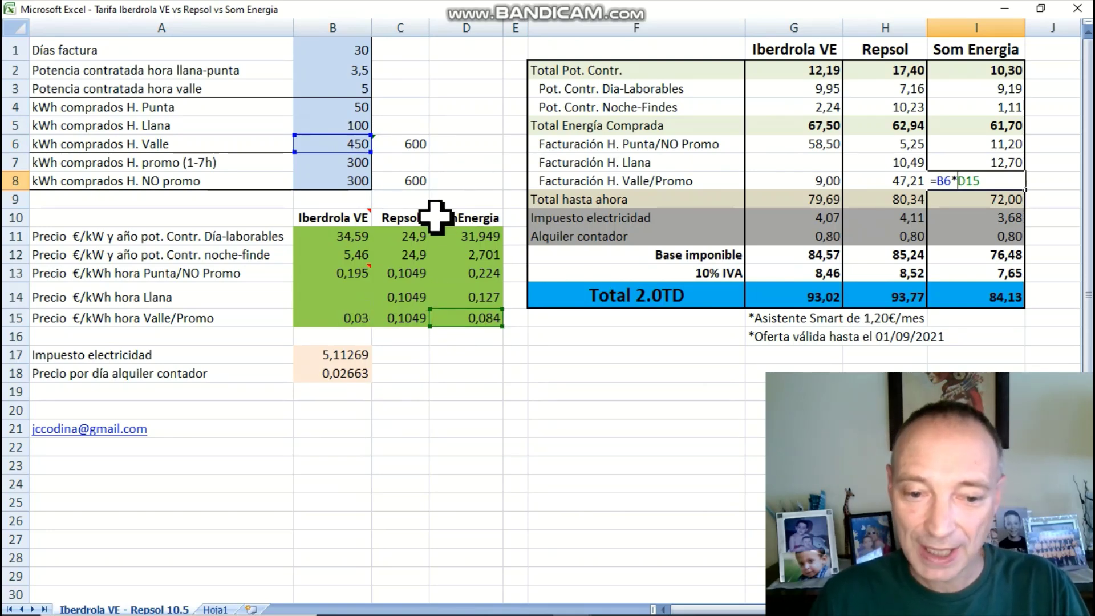
pyautogui.press('Return')
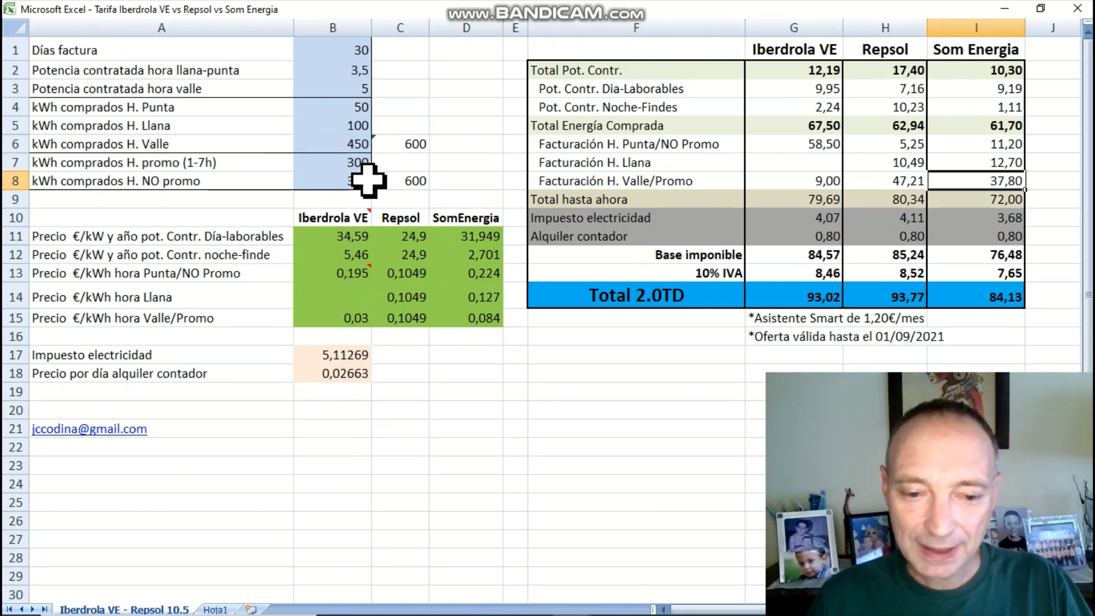
# Set the promo-hour kWh in B7 to 600, lifting Iberdrola VE's total to 103,43 €
pyautogui.click(361, 161)
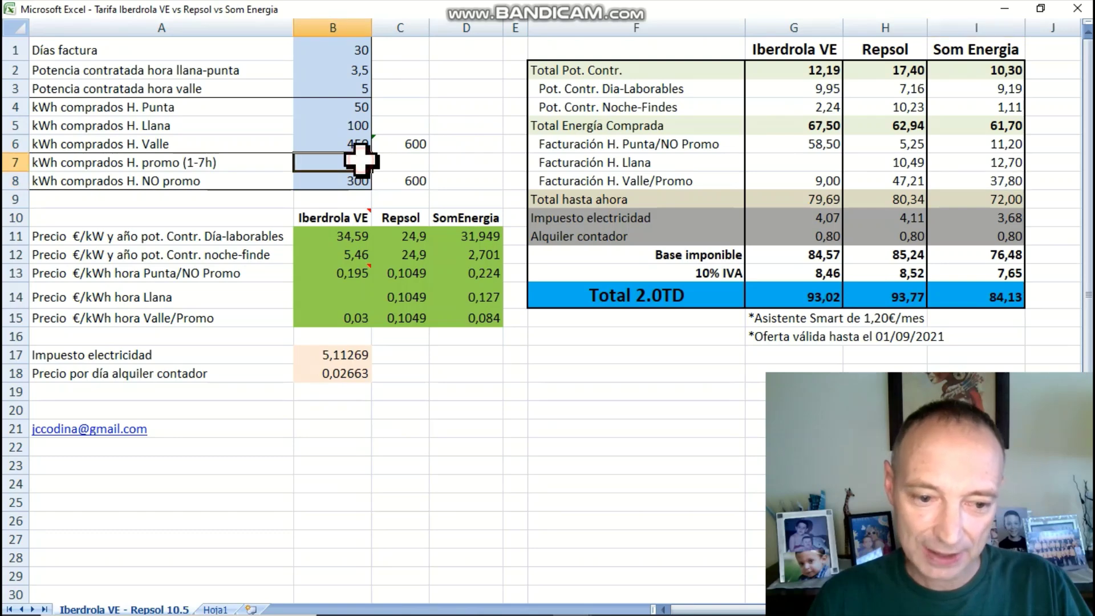
pyautogui.write('300')
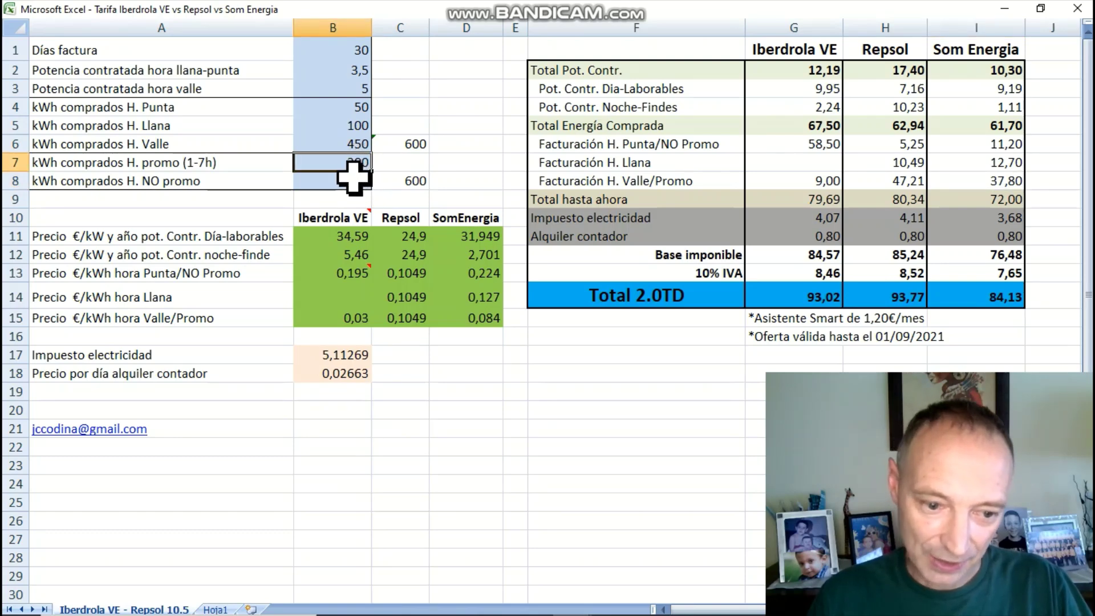
pyautogui.press('Return')
pyautogui.moveTo(361, 104); pyautogui.dragTo(358, 149)
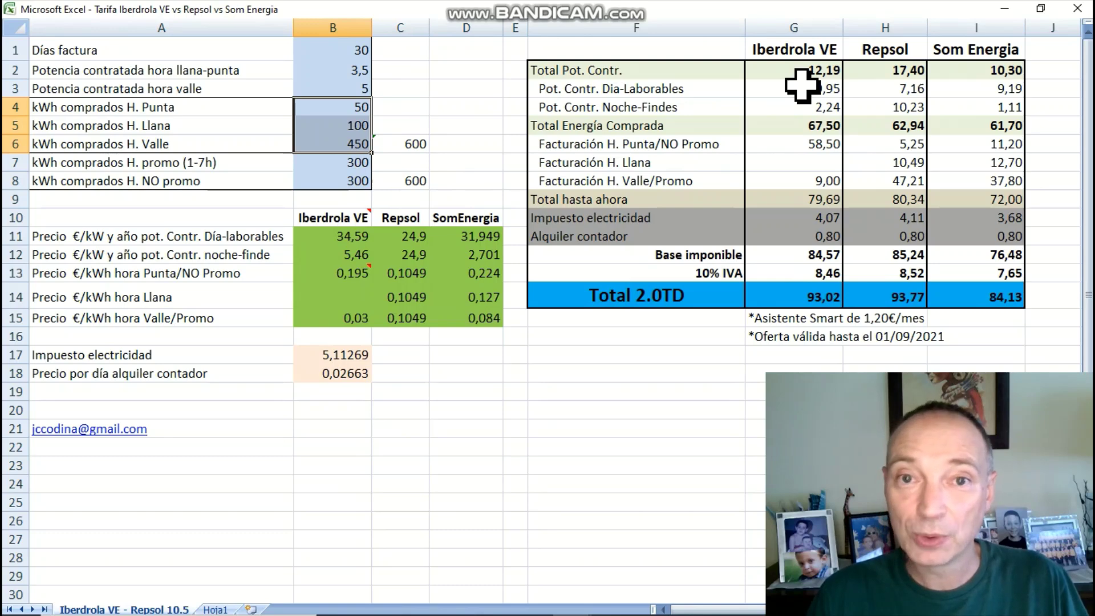
pyautogui.click(434, 123)
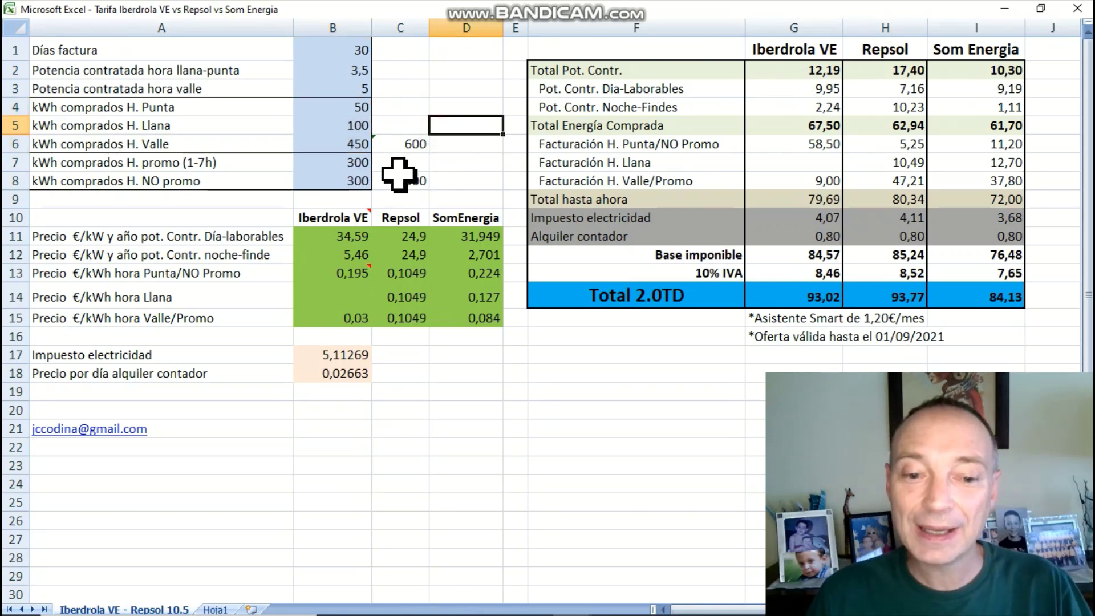
pyautogui.click(346, 162)
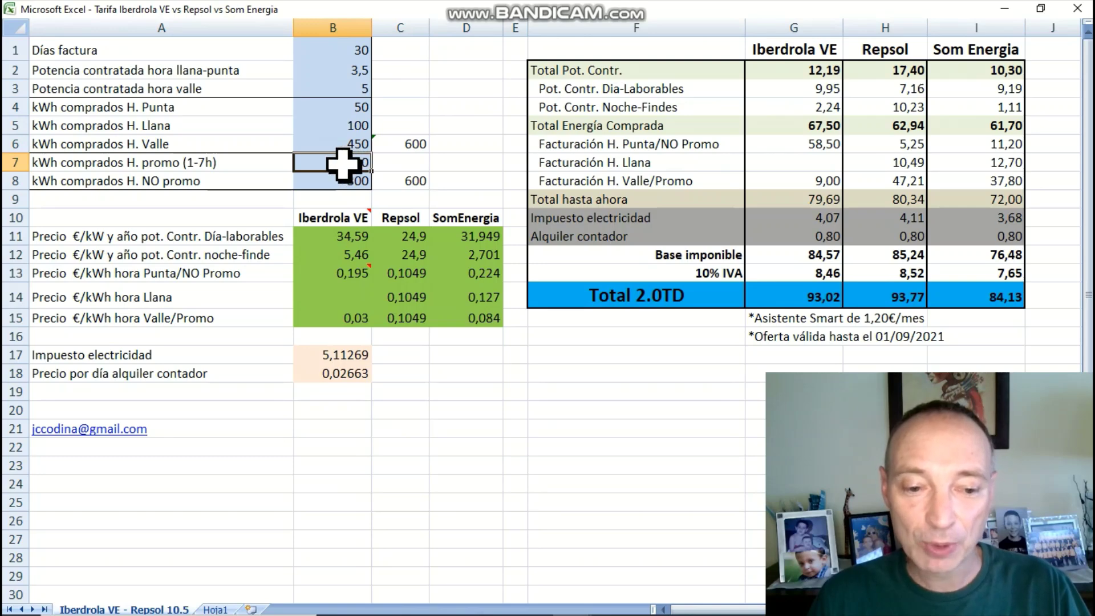
pyautogui.doubleClick(346, 164)
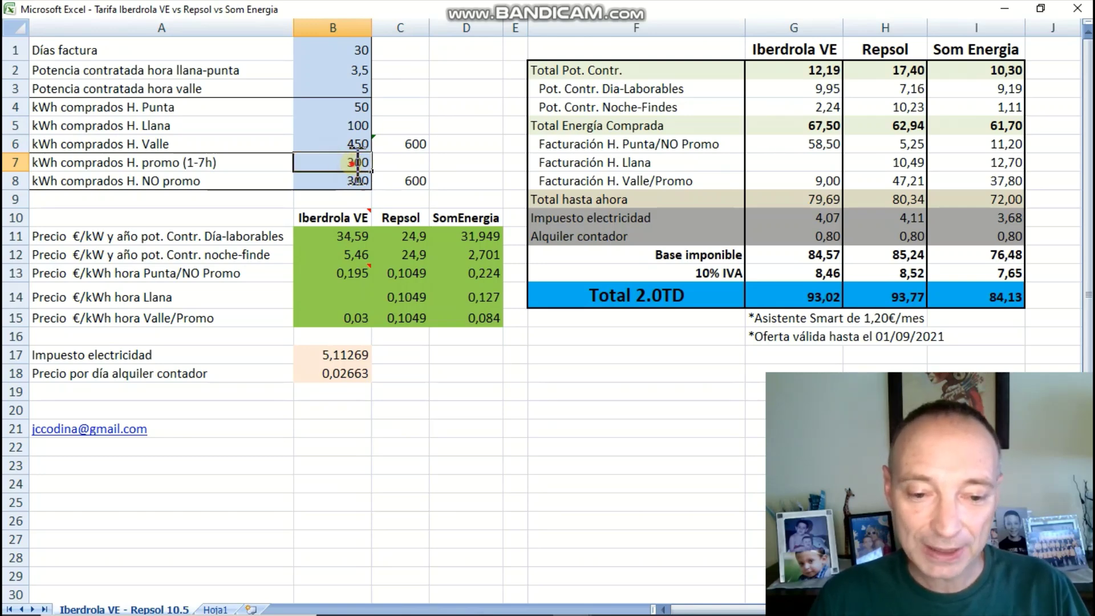
pyautogui.moveTo(358, 163); pyautogui.dragTo(341, 164)
pyautogui.write('600')
pyautogui.press('Return')
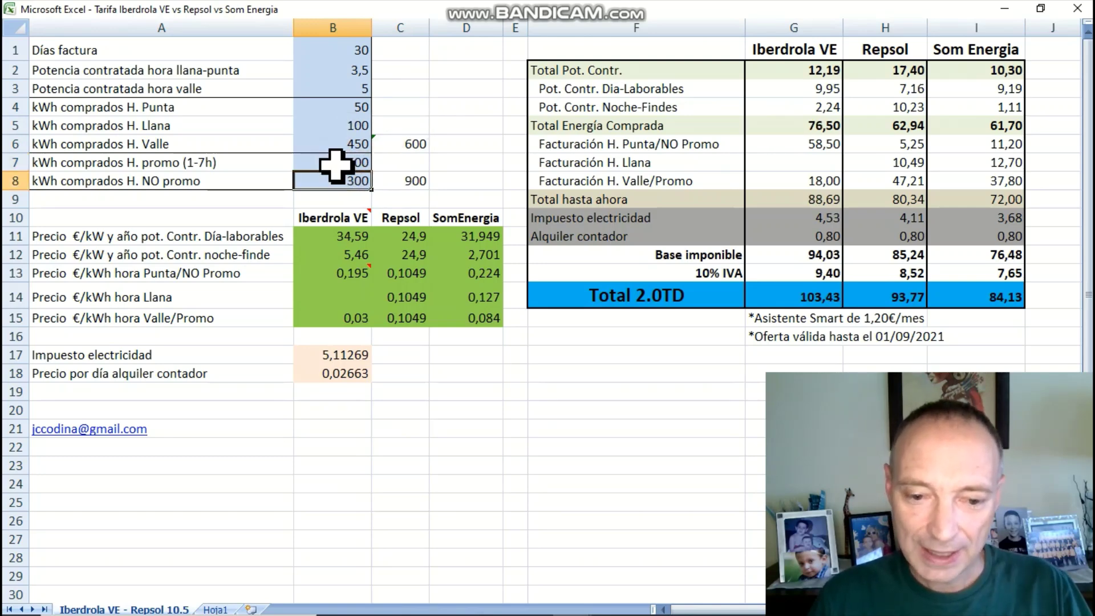
# Set the Valle kWh in B6 to 750
pyautogui.click(410, 180)
pyautogui.click(419, 137)
pyautogui.write('600')
pyautogui.click(328, 143)
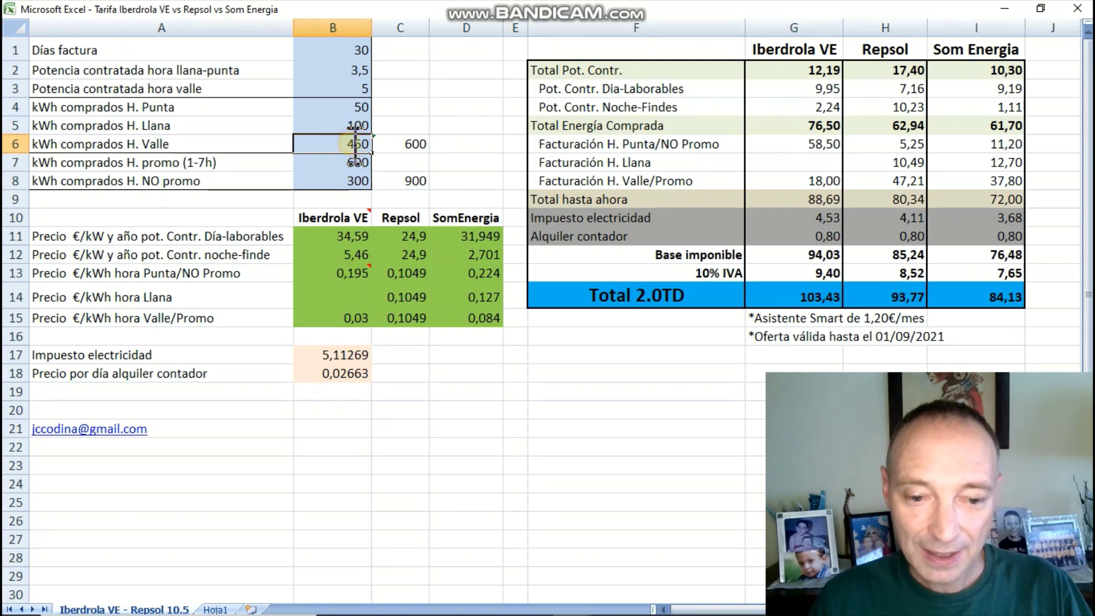
pyautogui.doubleClick(353, 144)
pyautogui.write('150')
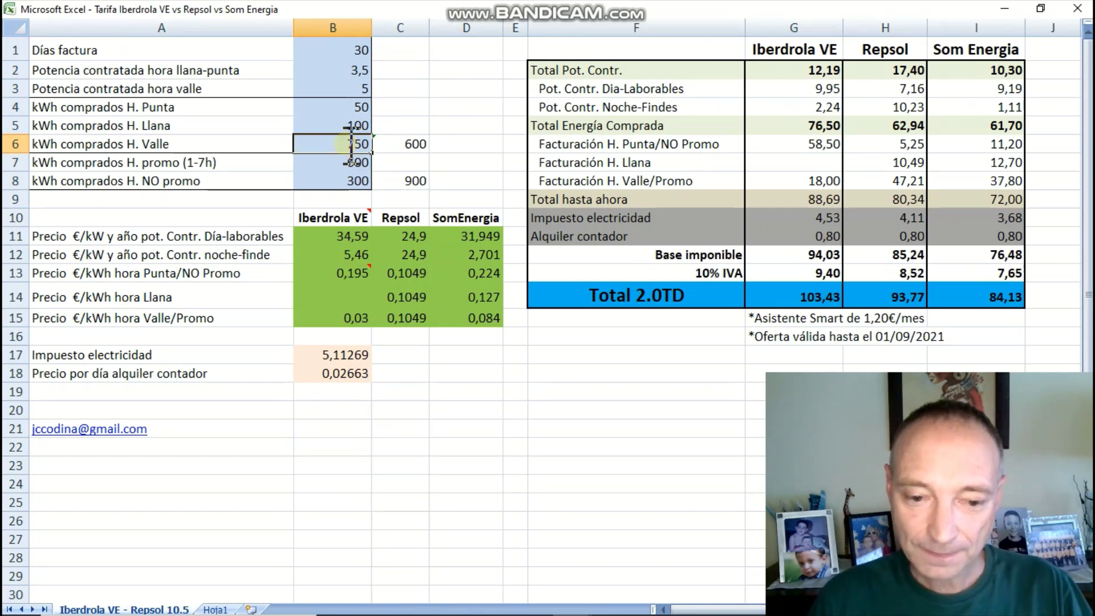
pyautogui.press('Return')
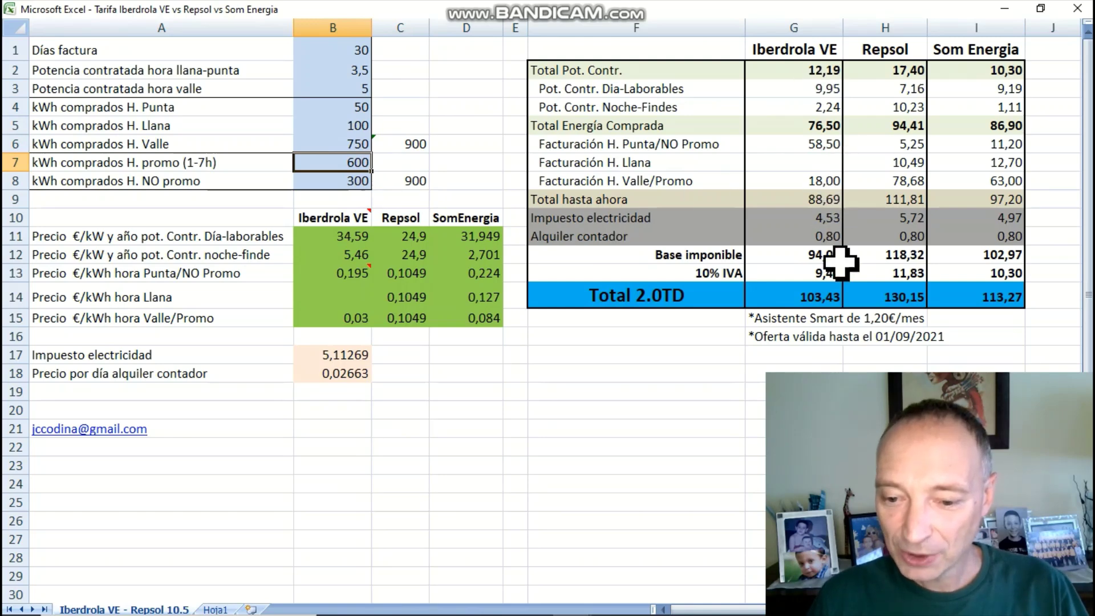
# Review Iberdrola VE's total in G14, then move to the Hoja1 sheet
pyautogui.click(810, 295)
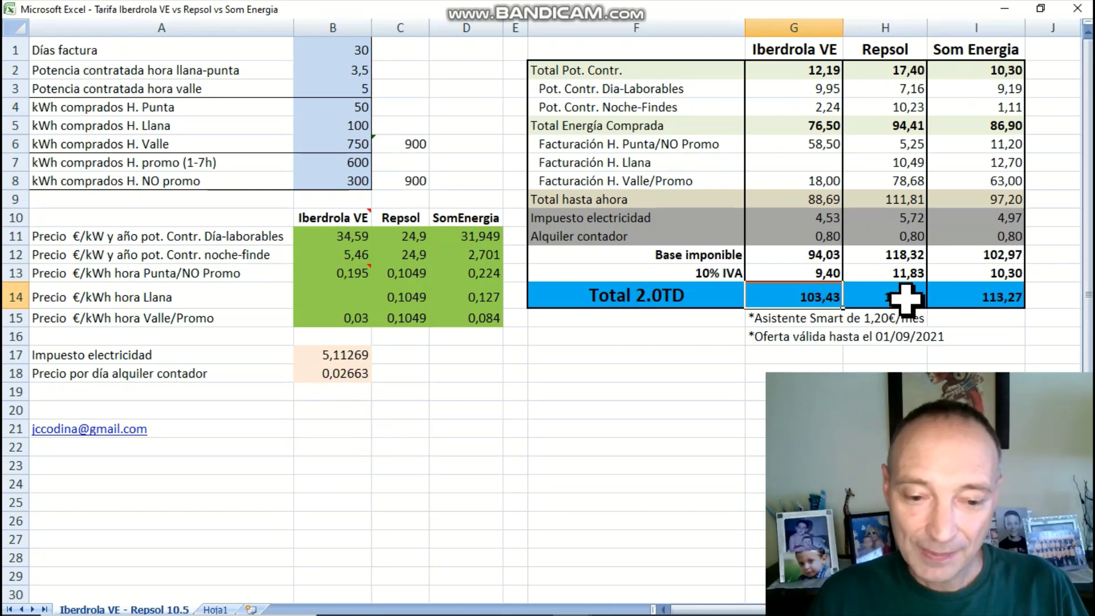
pyautogui.click(215, 609)
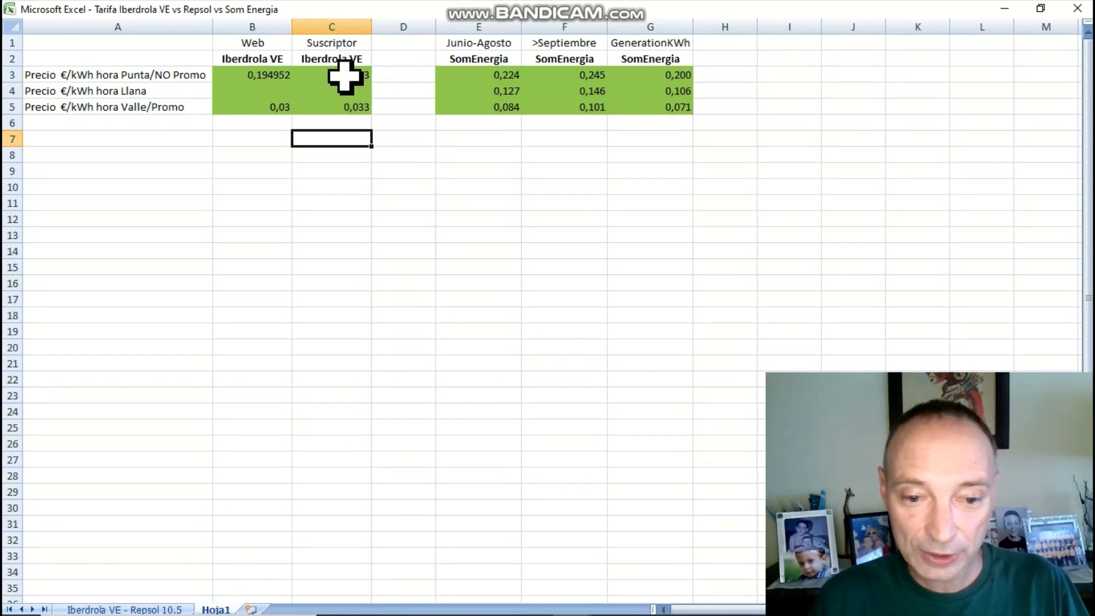
# Copy the Suscriptor Iberdrola VE prices C3:C5 from Hoja1
pyautogui.moveTo(343, 74); pyautogui.dragTo(343, 99)
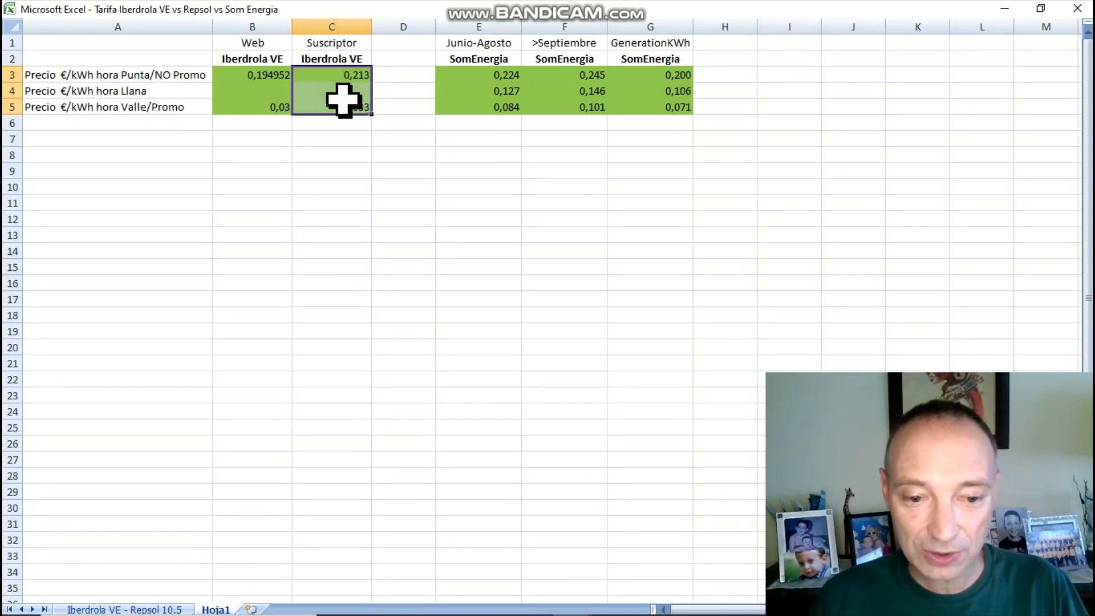
pyautogui.rightClick(343, 99)
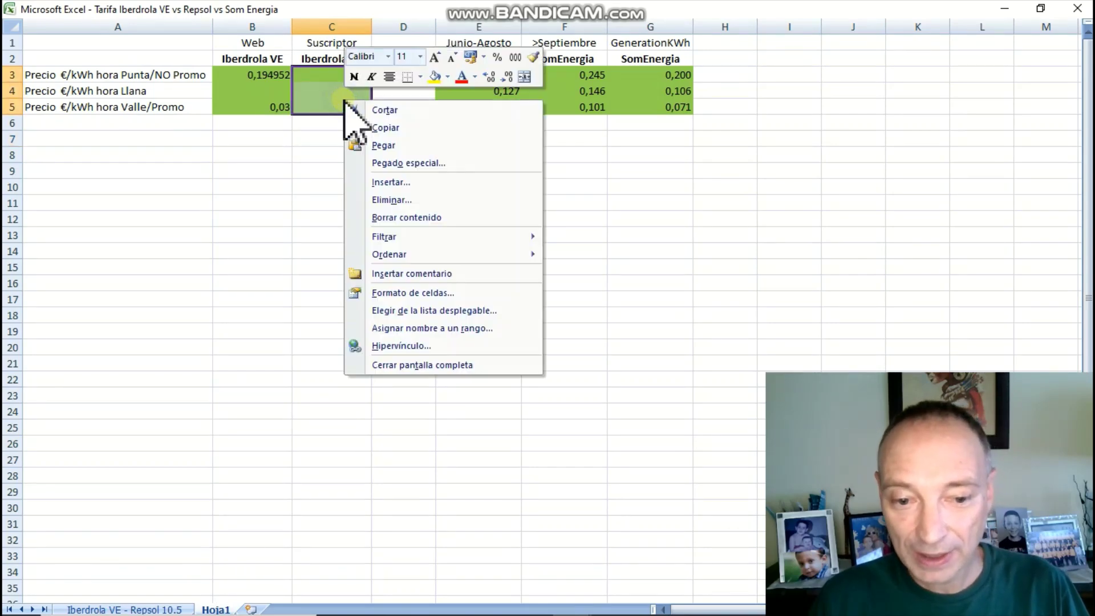
pyautogui.click(382, 126)
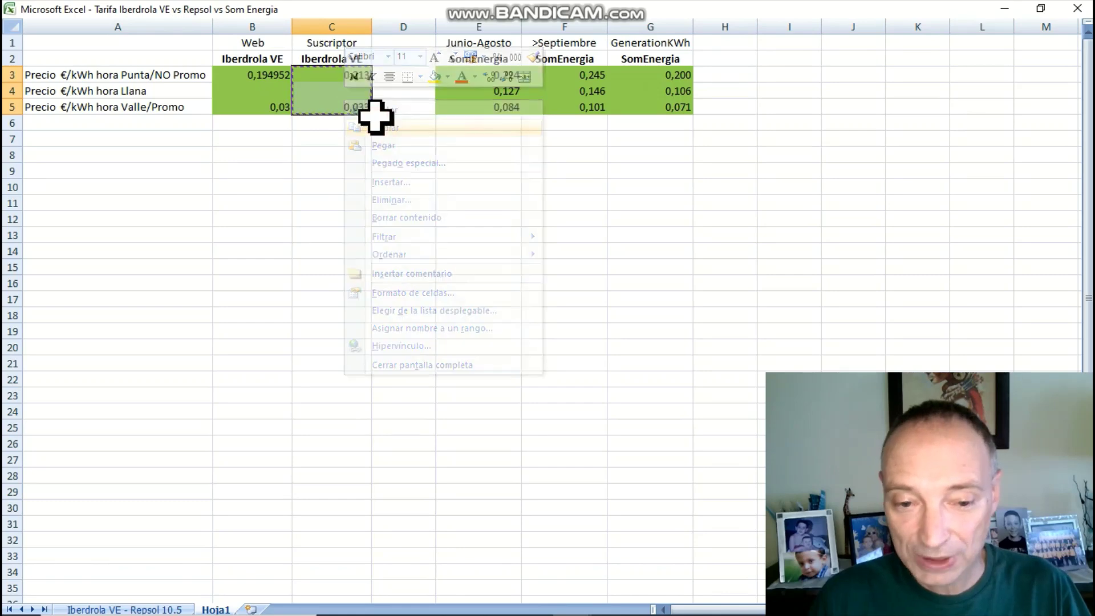
pyautogui.click(175, 609)
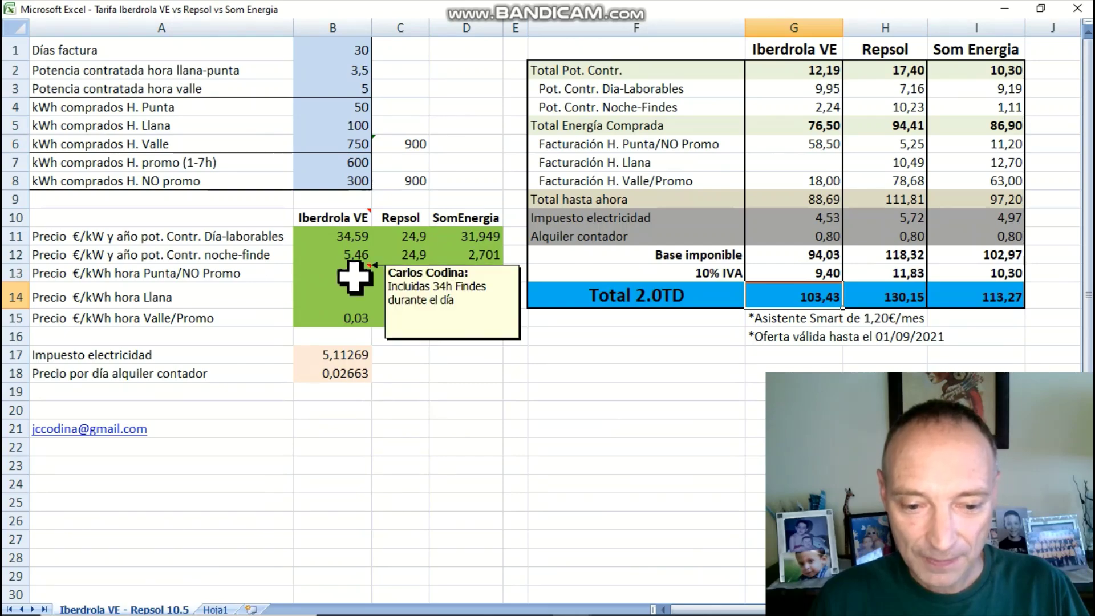
pyautogui.click(216, 608)
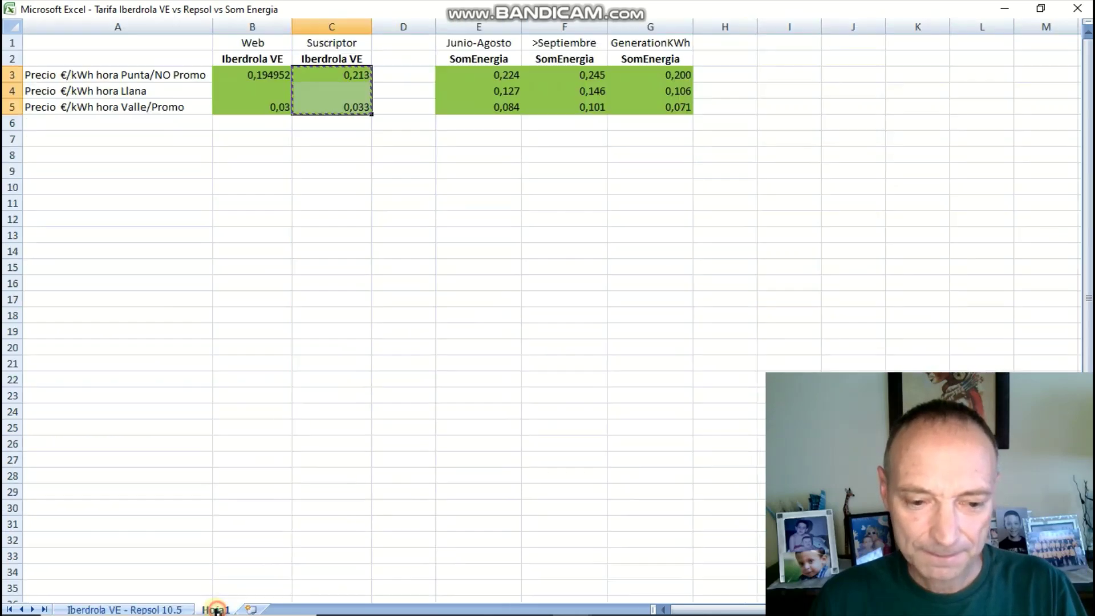
pyautogui.click(177, 608)
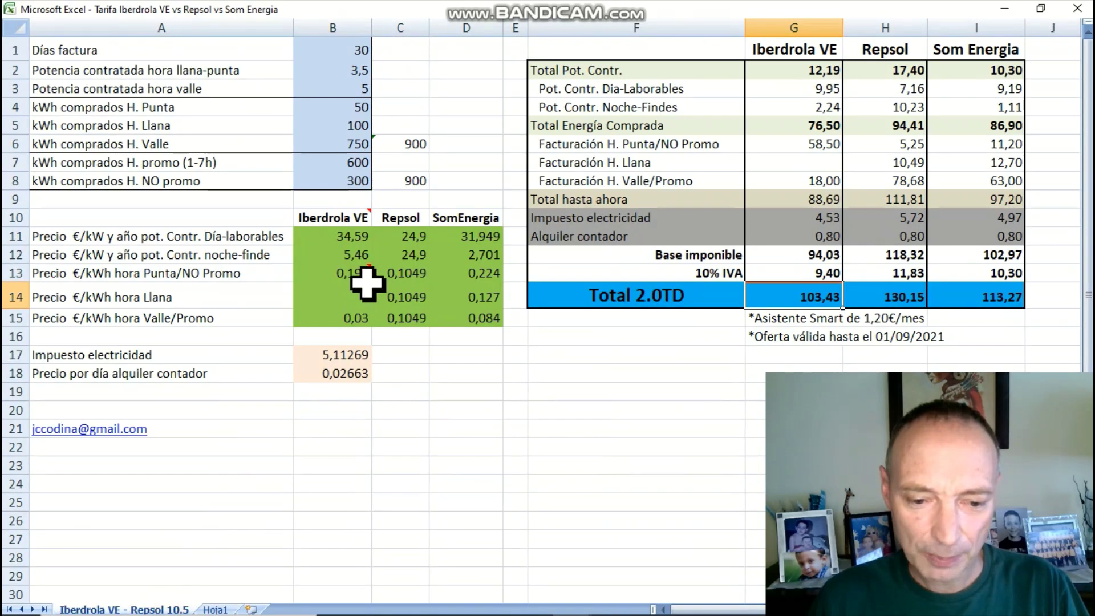
# Paste them as values into B13:B15, raising Iberdrola VE's total to 111,76 €
pyautogui.moveTo(355, 275)
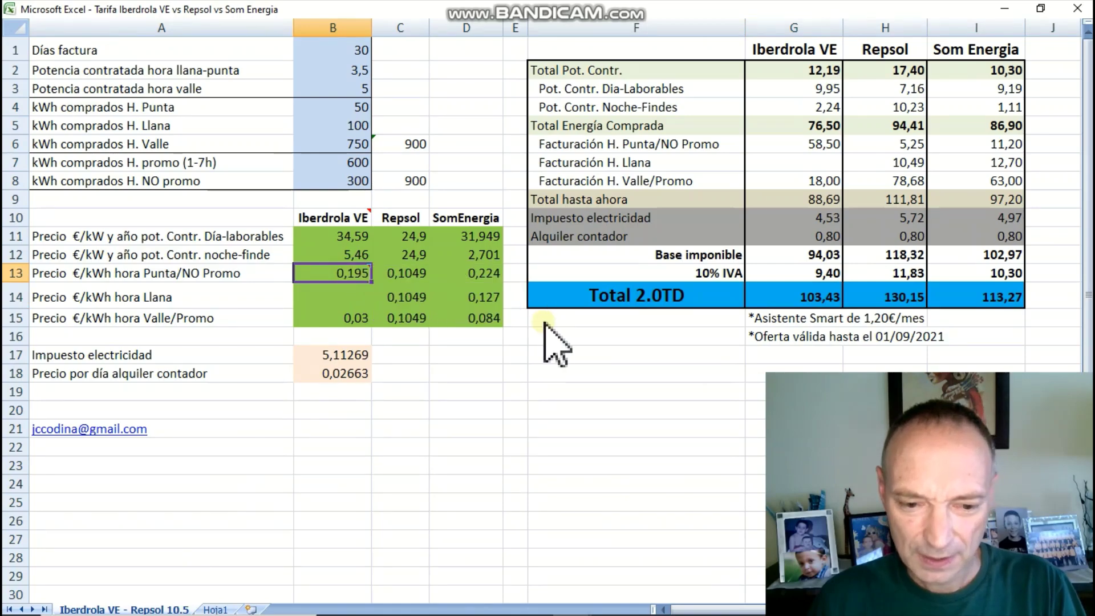
pyautogui.rightClick(352, 275)
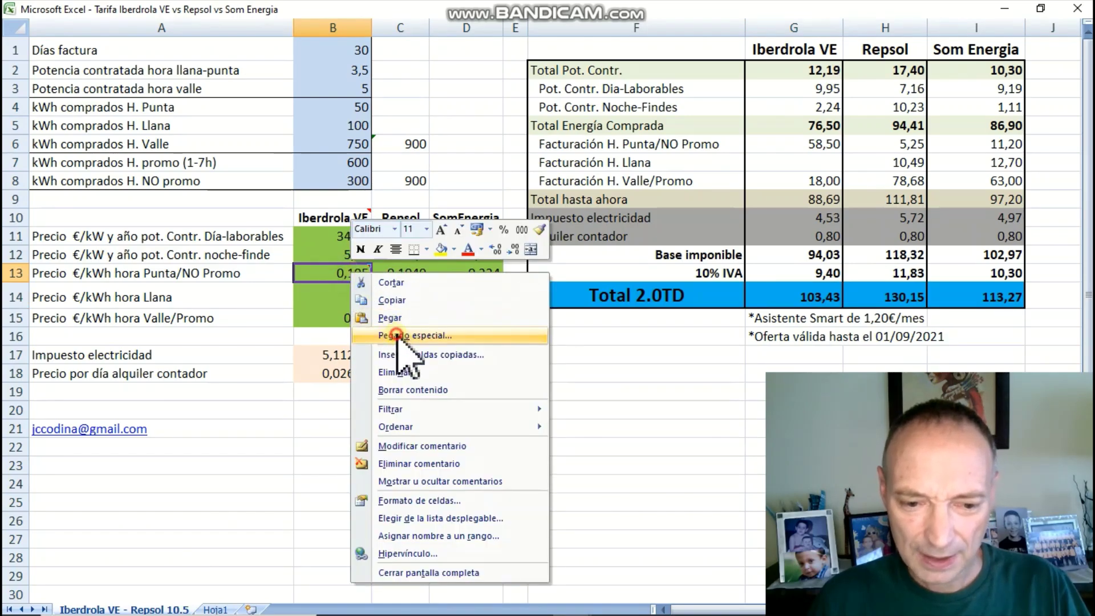
pyautogui.click(393, 335)
pyautogui.click(274, 272)
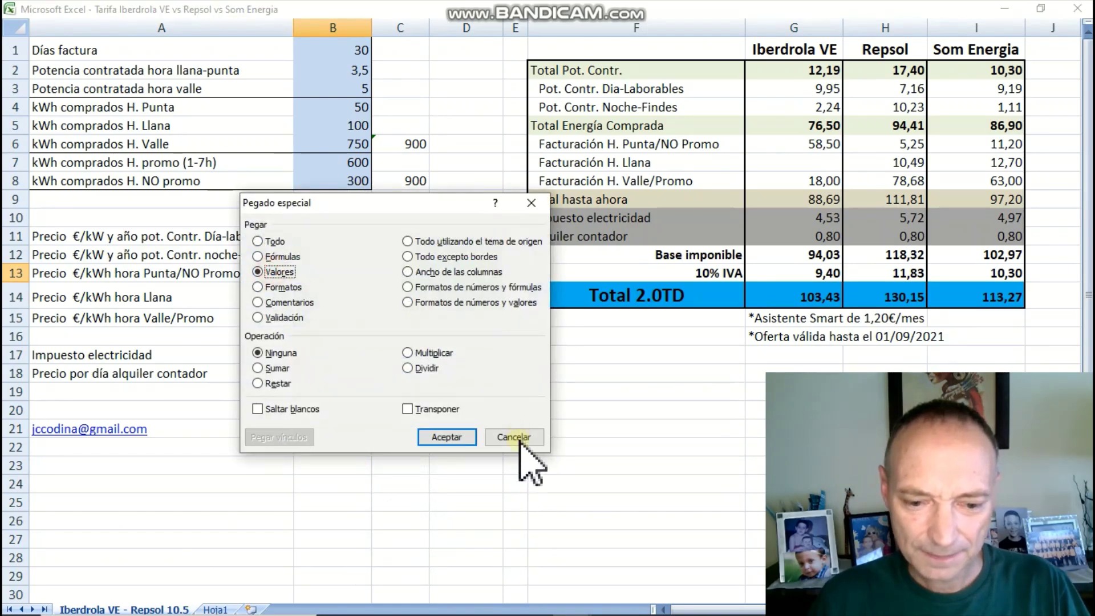
pyautogui.click(447, 437)
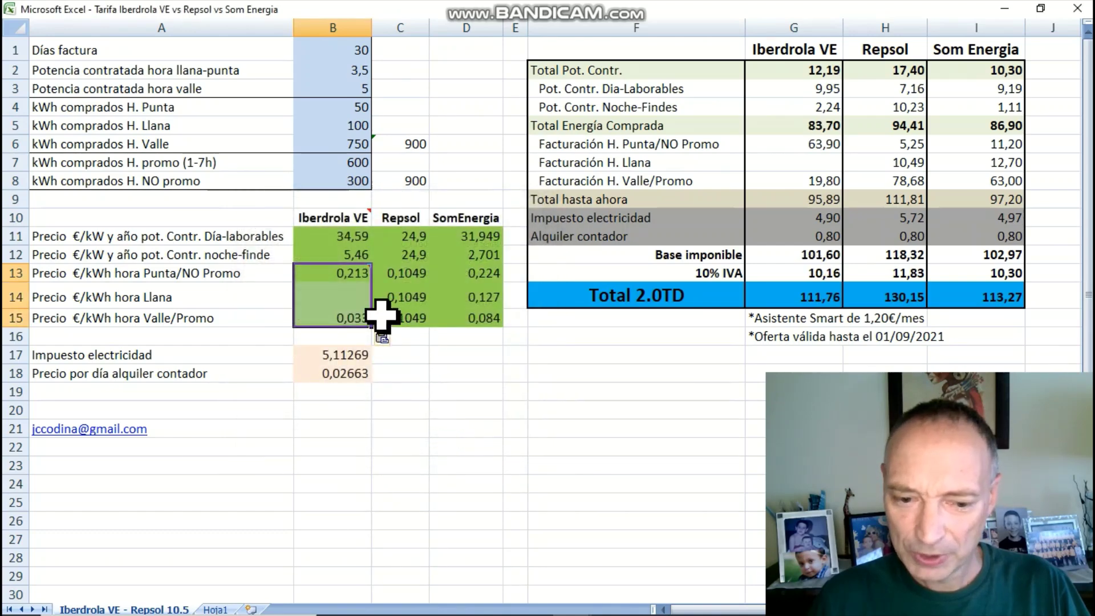
pyautogui.click(804, 292)
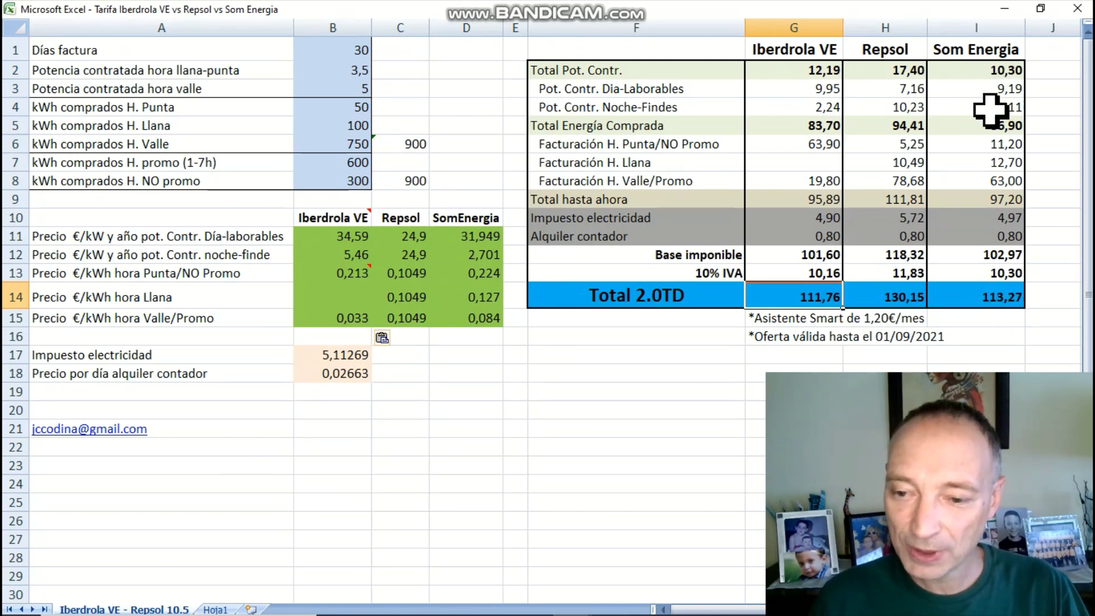
# Select the September-onward Som Energia prices on Hoja1
pyautogui.click(215, 609)
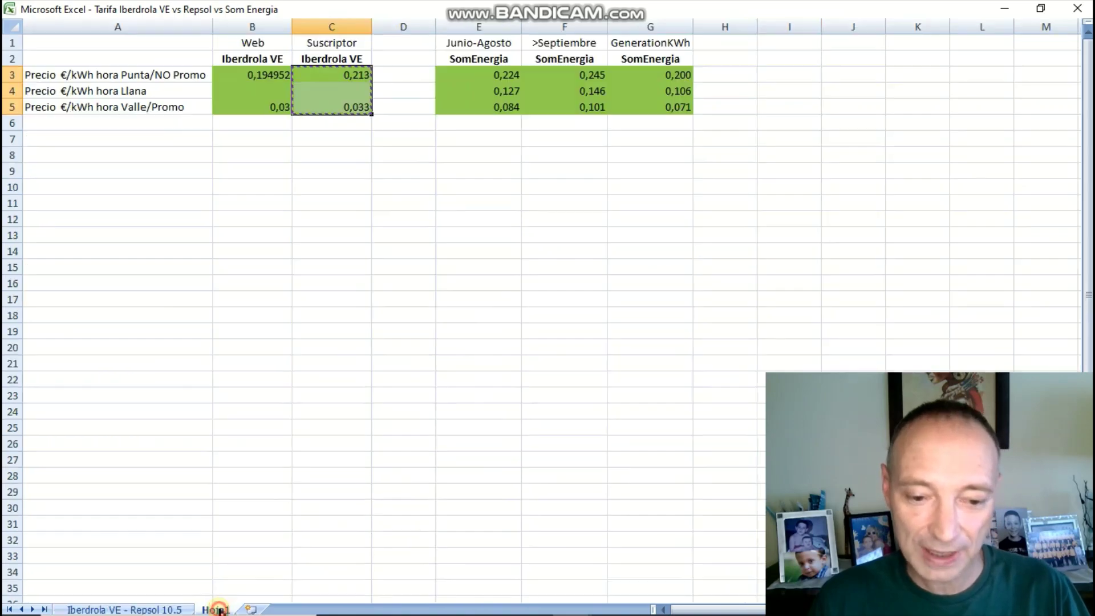
pyautogui.moveTo(573, 74); pyautogui.dragTo(572, 100)
pyautogui.moveTo(511, 74); pyautogui.dragTo(504, 108)
pyautogui.moveTo(554, 77); pyautogui.dragTo(555, 108)
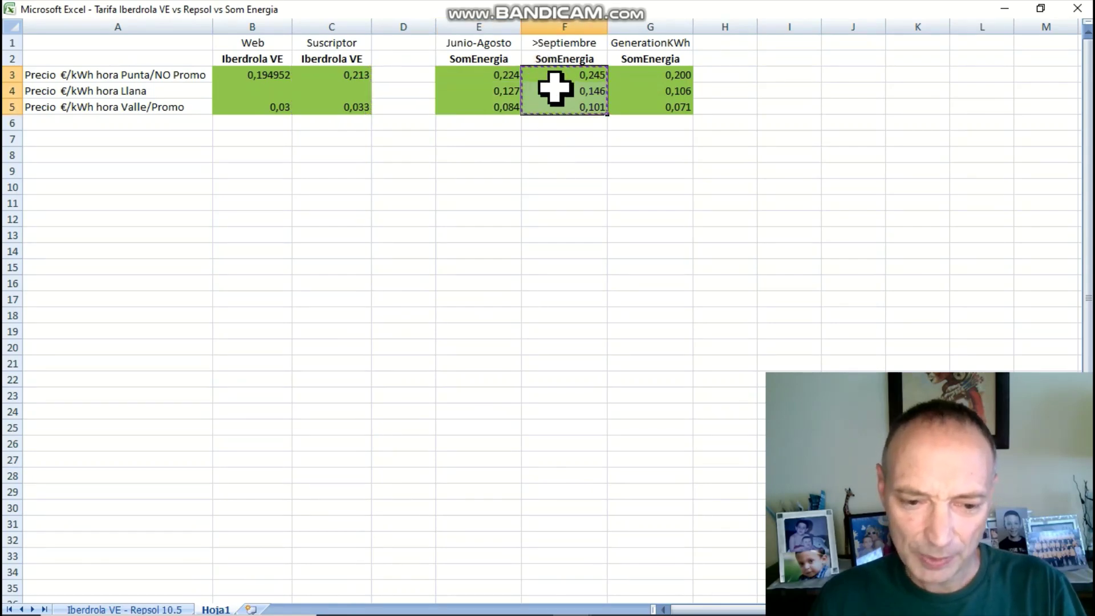
# Paste them as values into D13:D15, raising Som Energia's total to 131,42 €
pyautogui.click(163, 608)
pyautogui.click(477, 274)
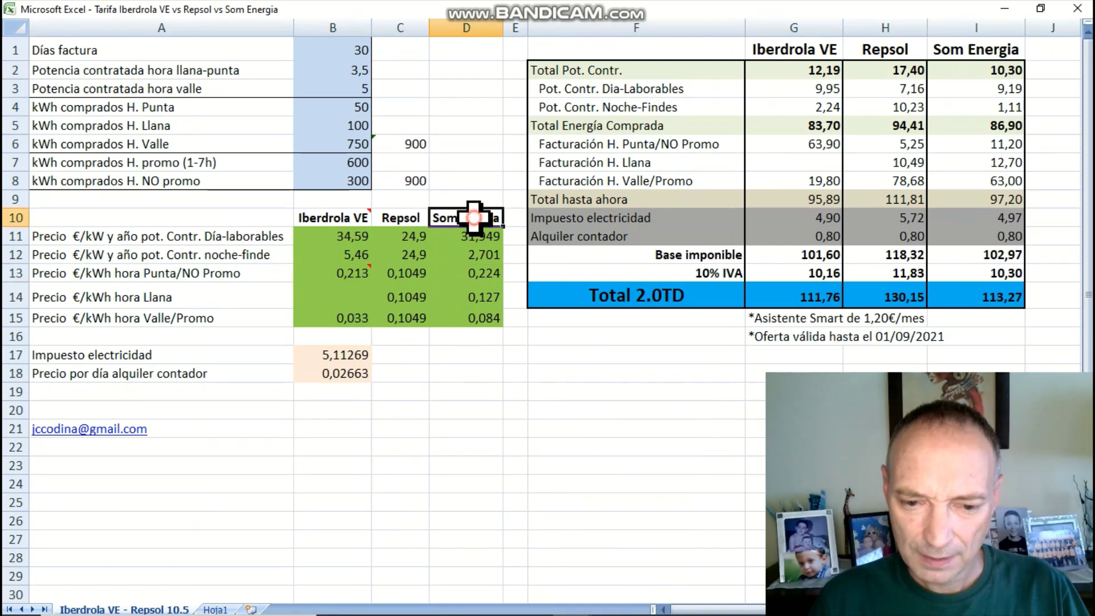
pyautogui.rightClick(479, 276)
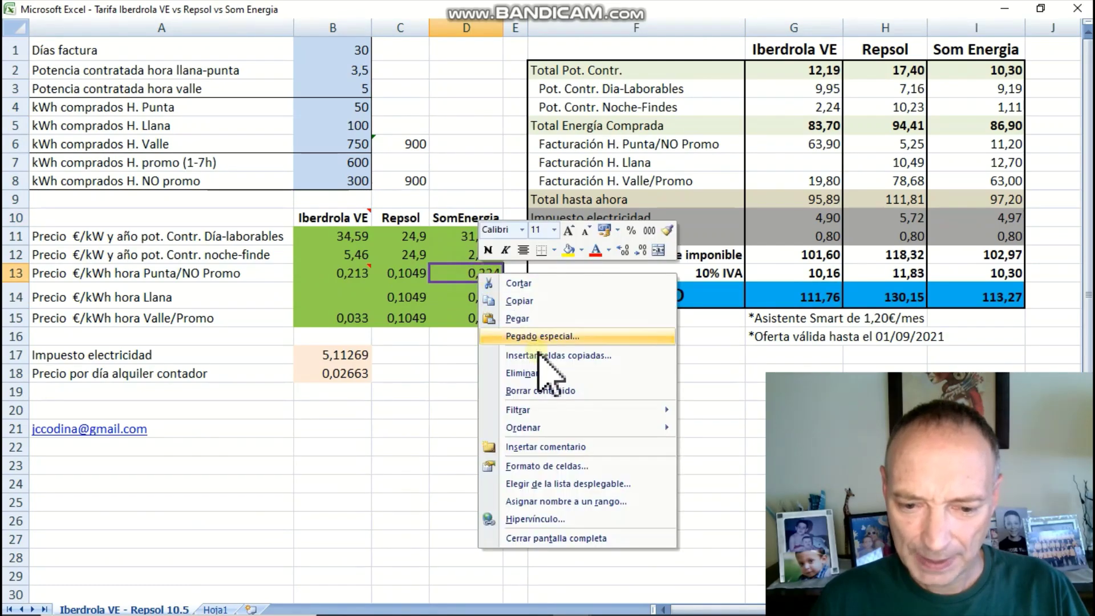
pyautogui.click(541, 335)
pyautogui.click(427, 273)
pyautogui.click(591, 434)
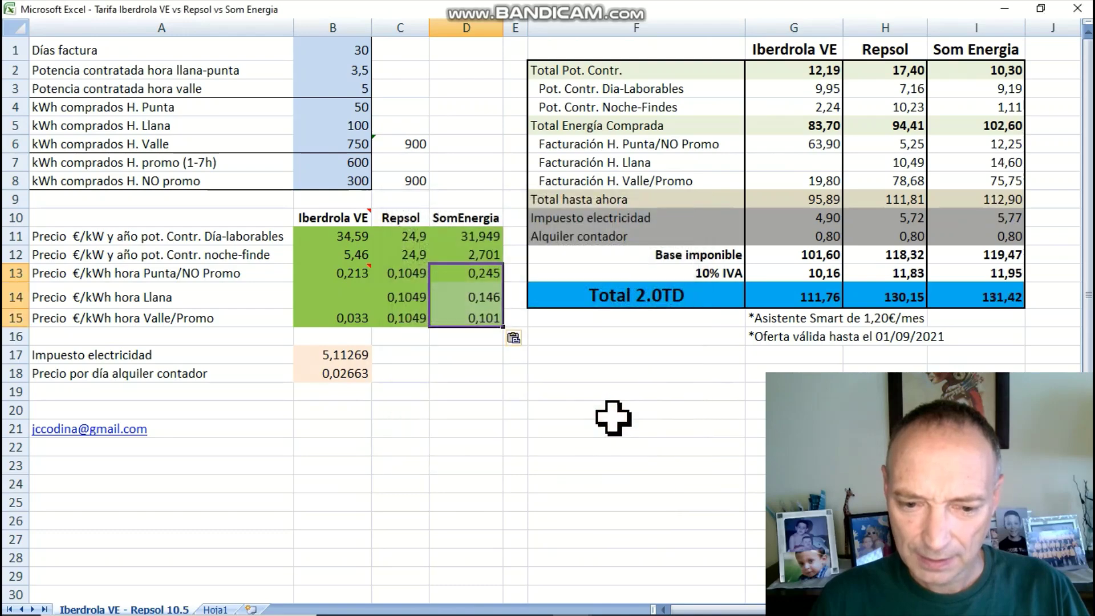
pyautogui.click(1014, 296)
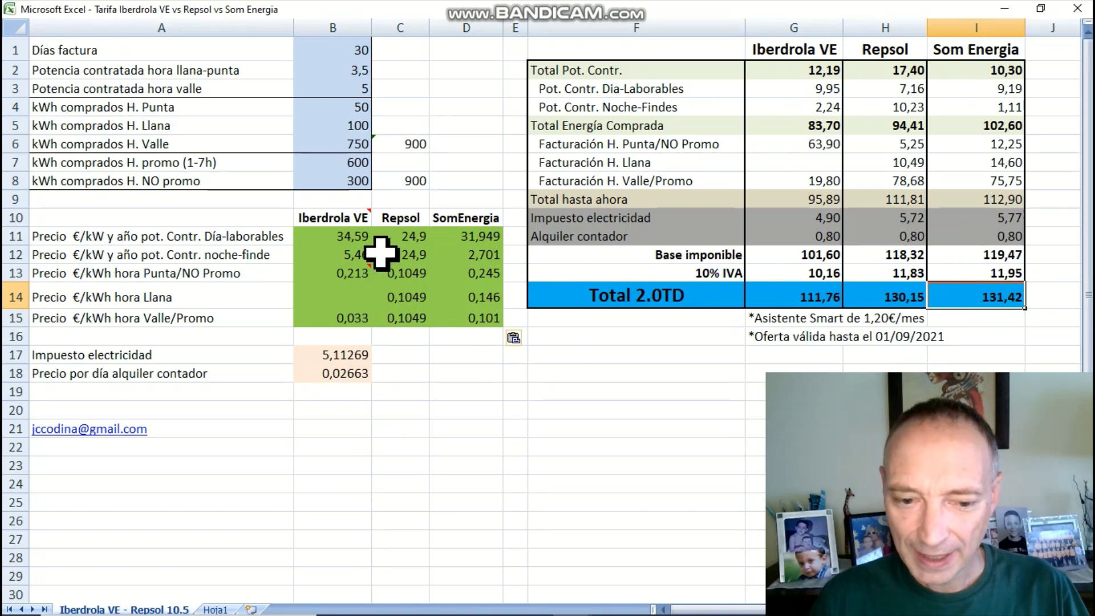
pyautogui.click(354, 164)
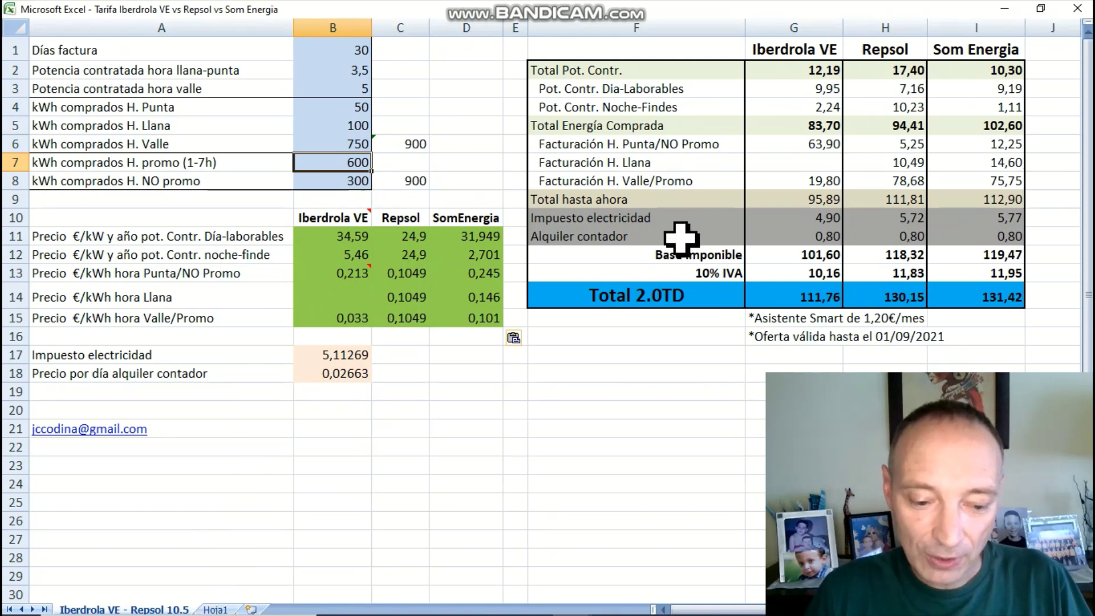
# Copy the GenerationKWh Som Energia prices G3:G5 from Hoja1
pyautogui.click(219, 608)
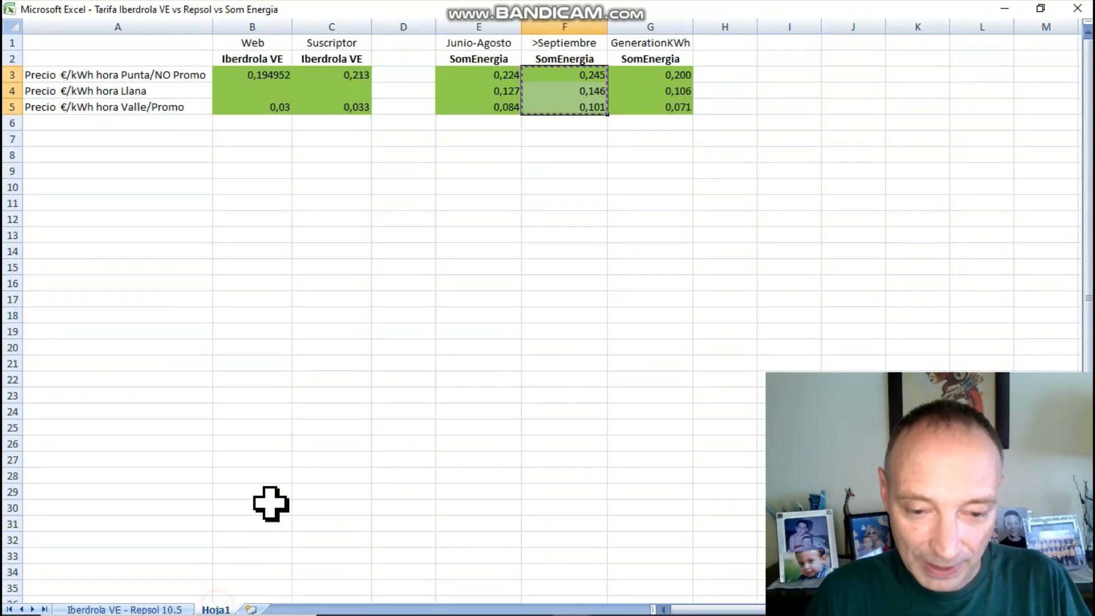
pyautogui.click(677, 107)
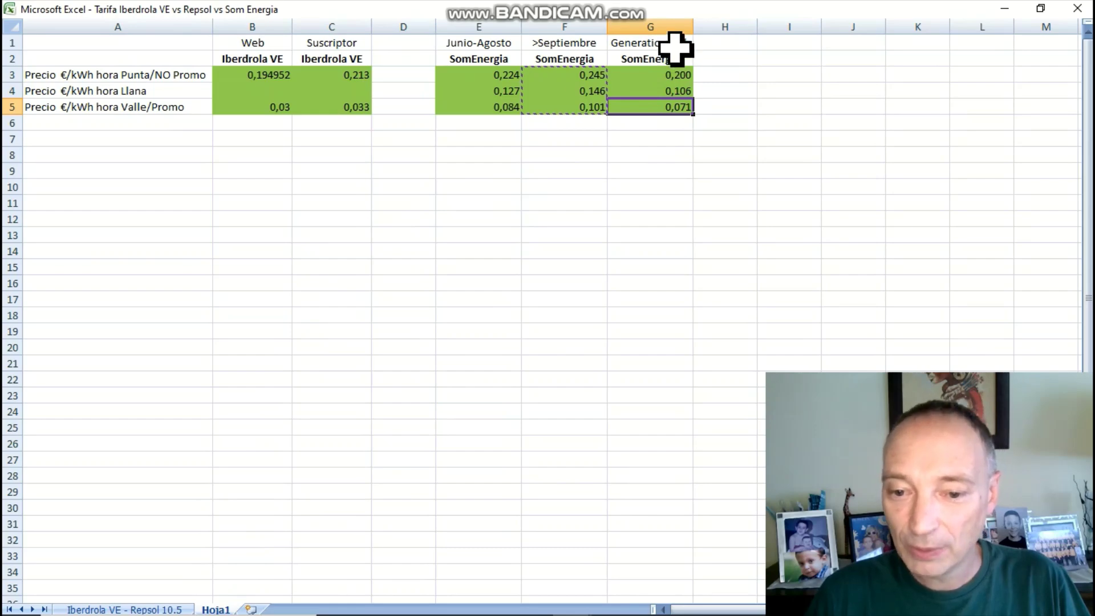
pyautogui.moveTo(671, 74); pyautogui.dragTo(669, 104)
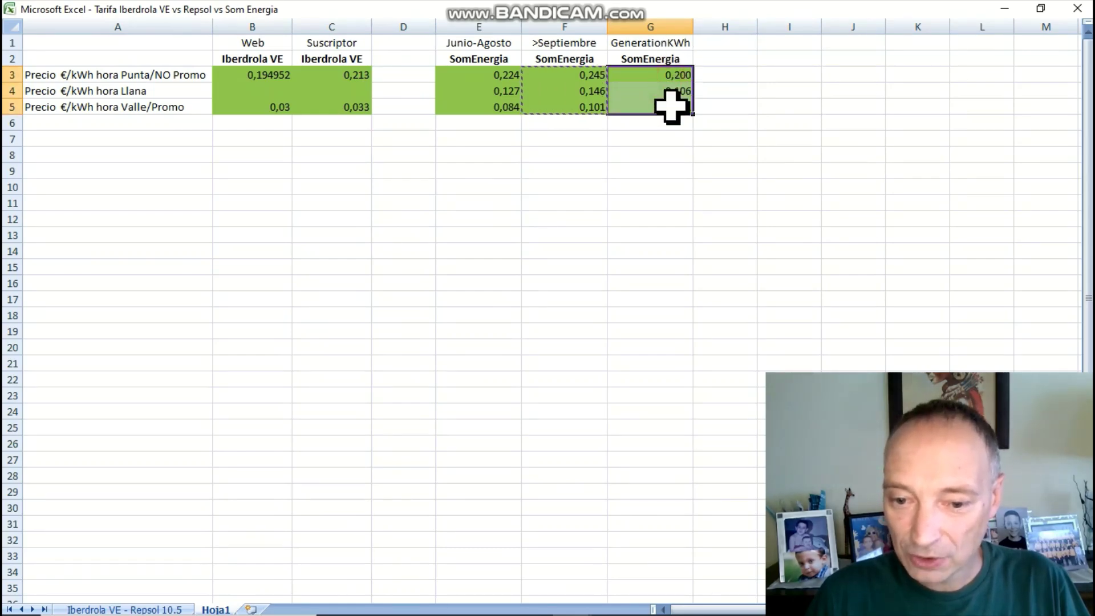
pyautogui.rightClick(670, 101)
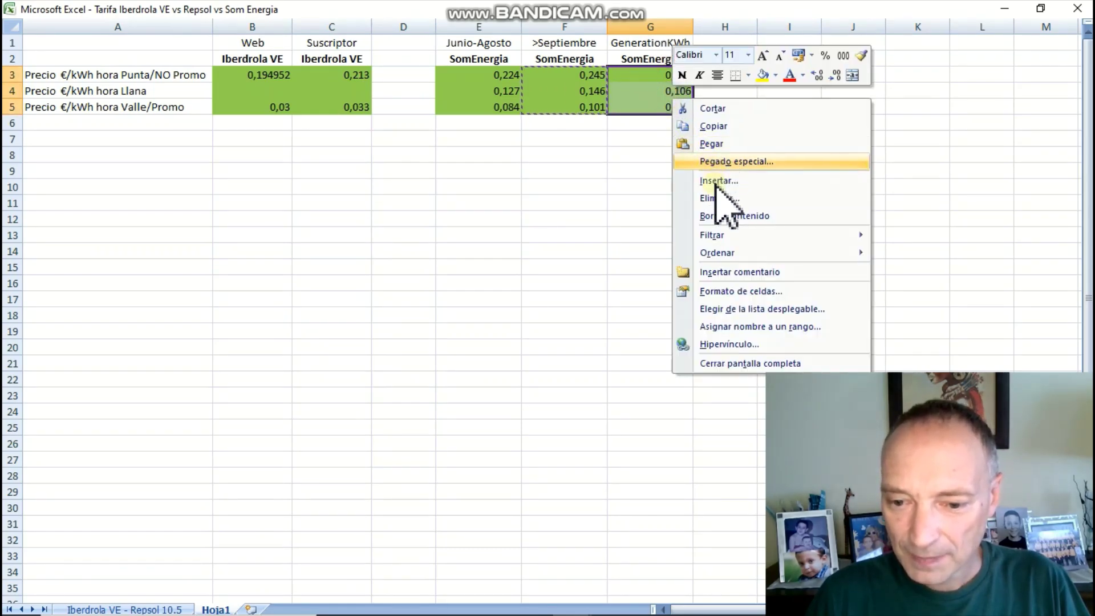
pyautogui.click(714, 126)
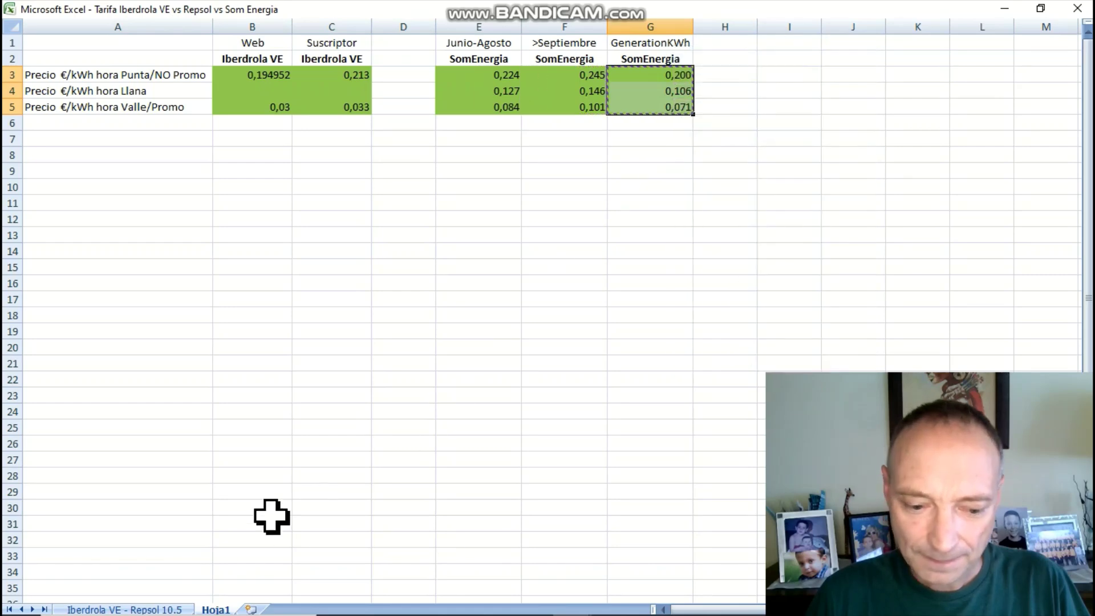
# Paste them as values into D13:D15, cutting Som Energia's total to 98,18 €
pyautogui.click(176, 608)
pyautogui.rightClick(490, 277)
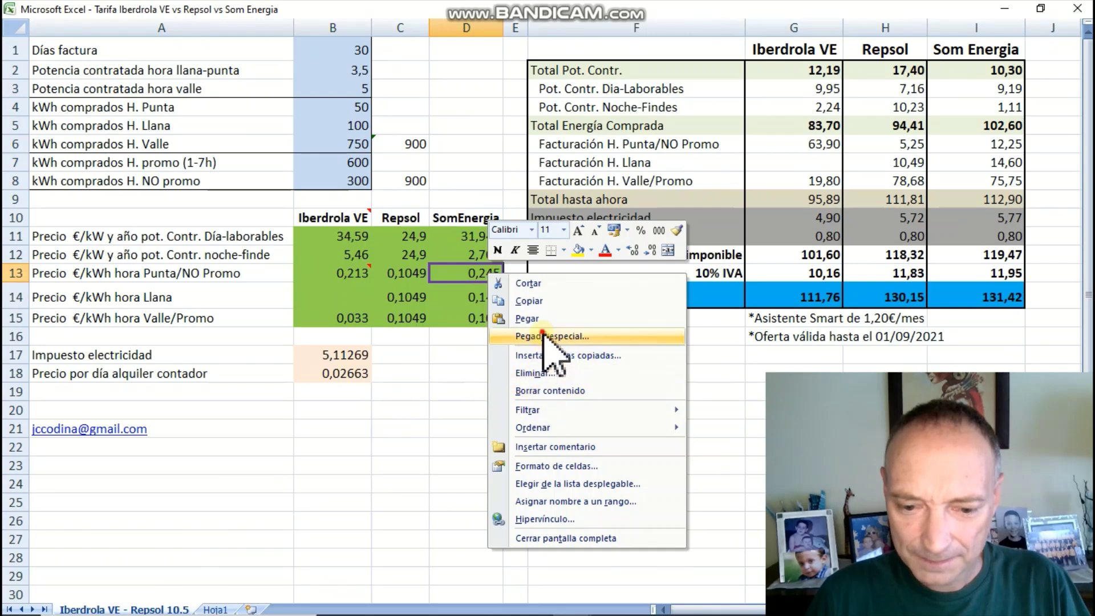
pyautogui.click(550, 335)
pyautogui.click(435, 272)
pyautogui.click(593, 435)
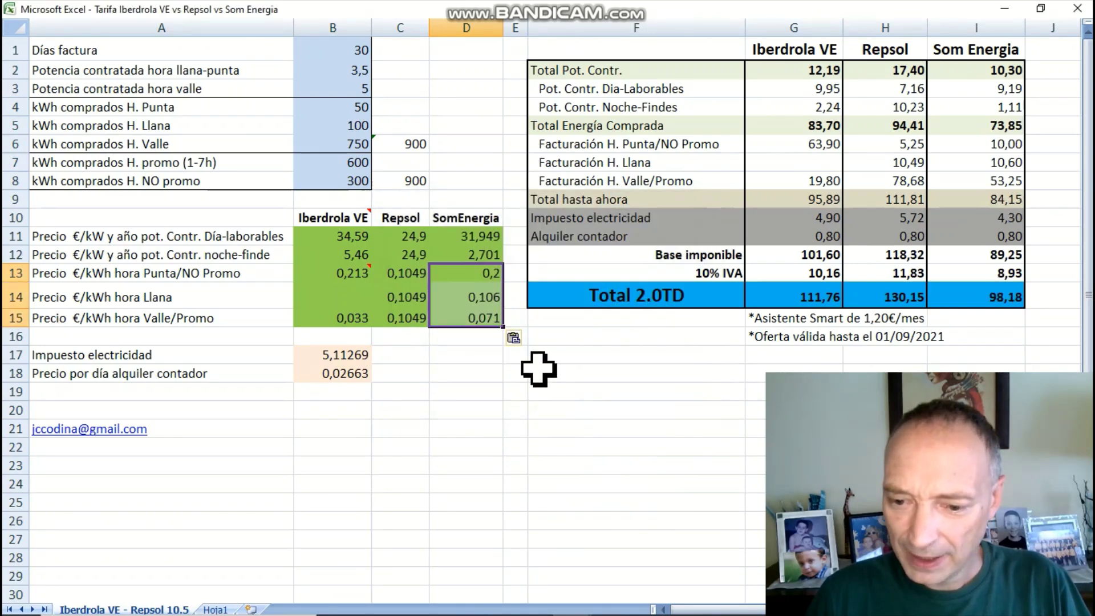
pyautogui.click(615, 353)
pyautogui.click(989, 296)
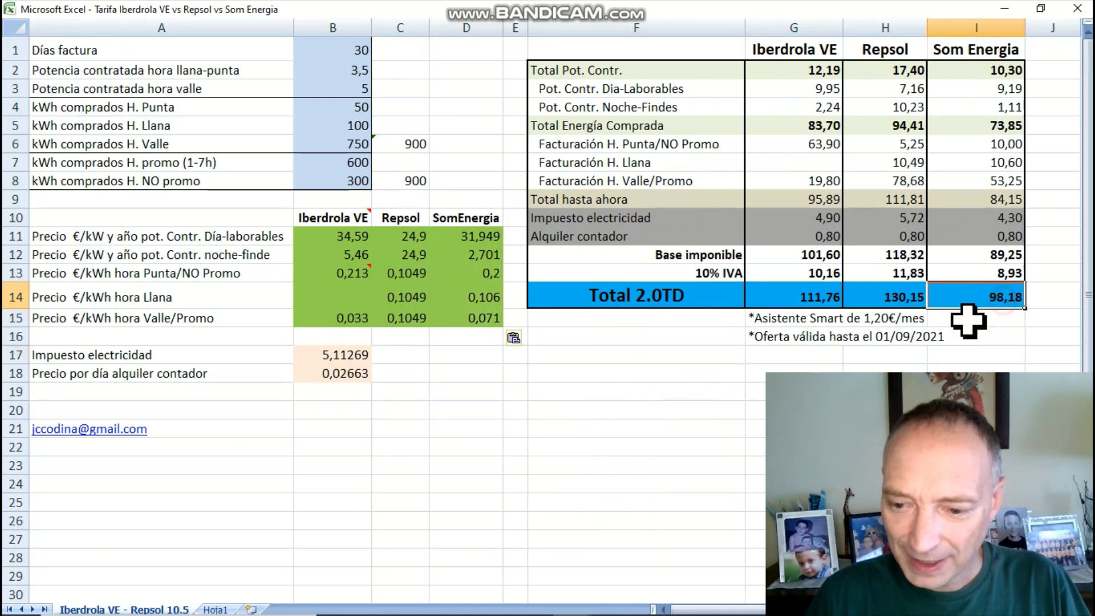
pyautogui.click(814, 296)
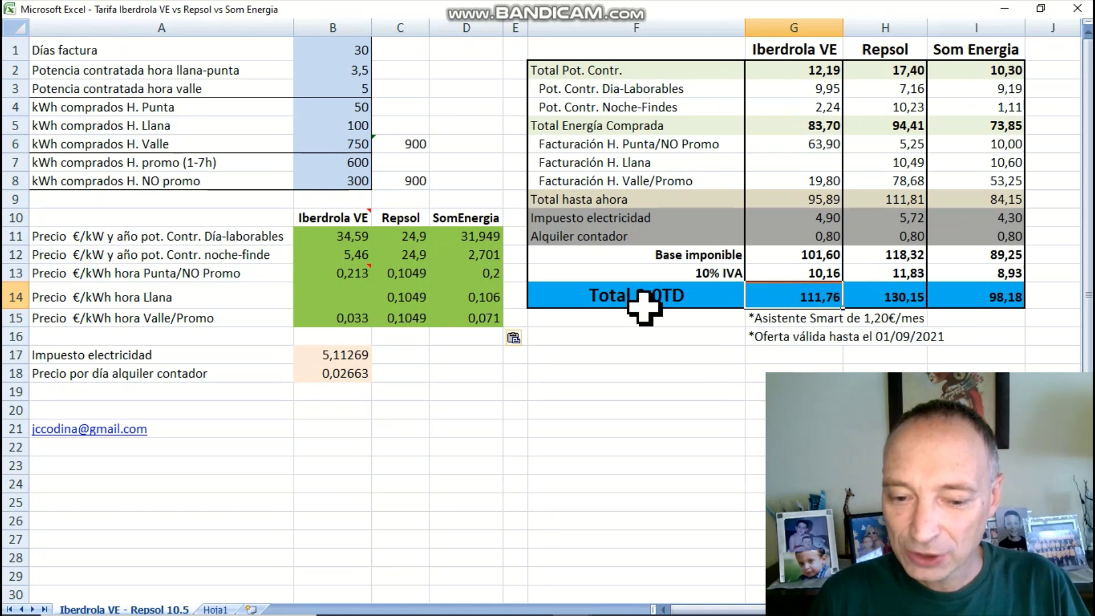
pyautogui.moveTo(482, 274); pyautogui.dragTo(482, 314)
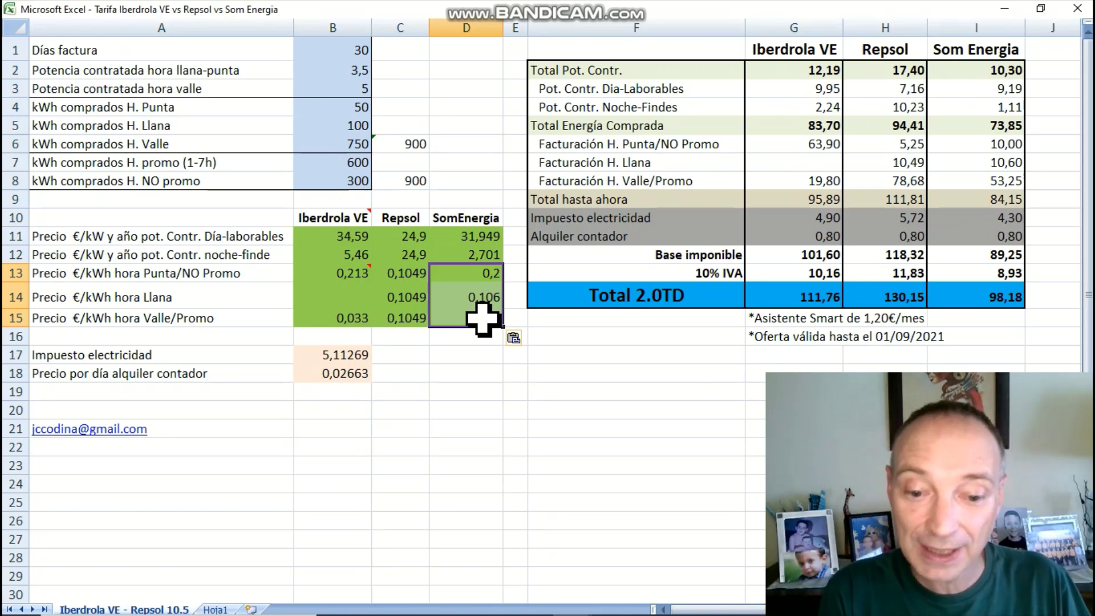
pyautogui.click(862, 285)
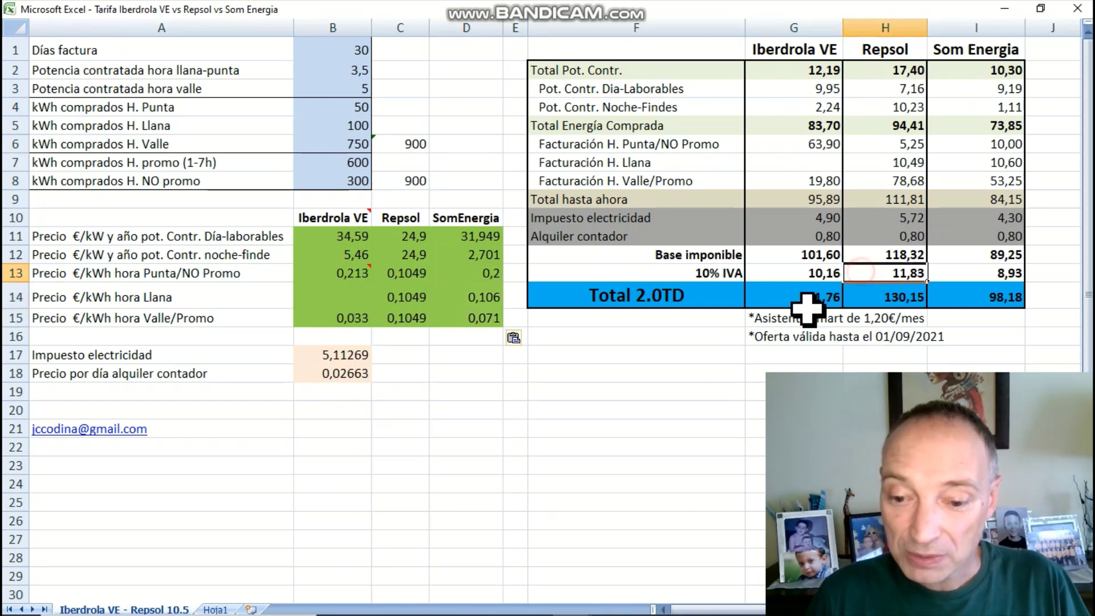
pyautogui.click(810, 298)
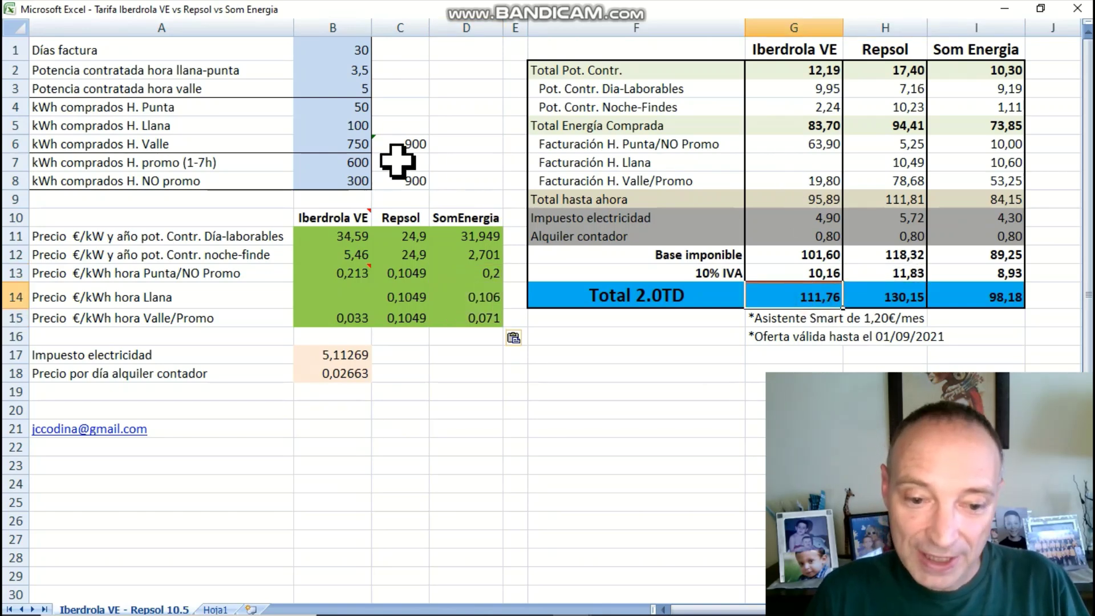
pyautogui.click(350, 163)
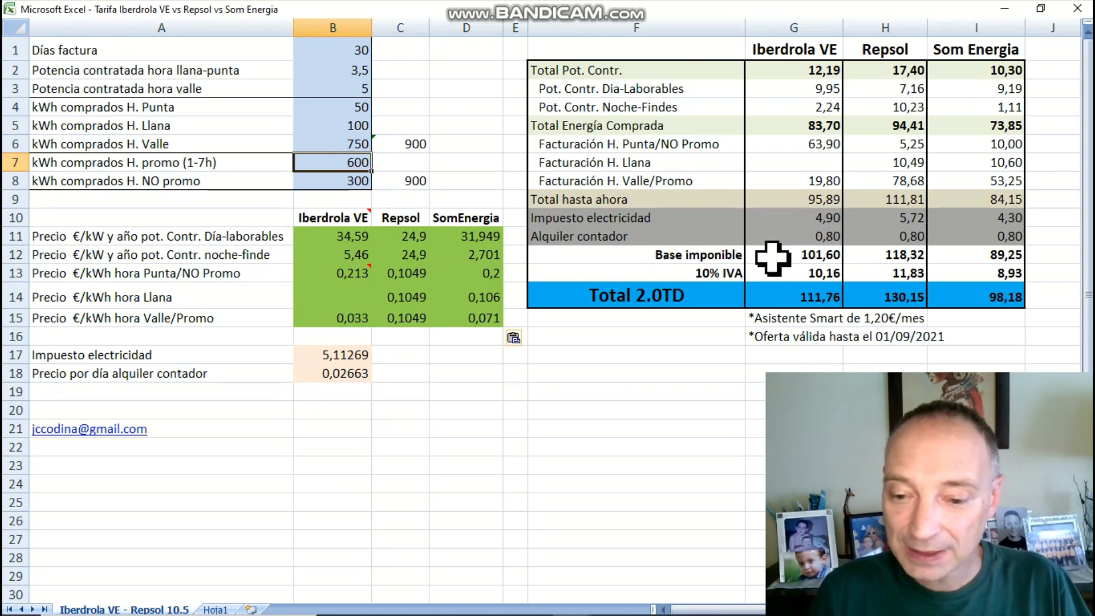
pyautogui.moveTo(803, 69); pyautogui.dragTo(806, 288)
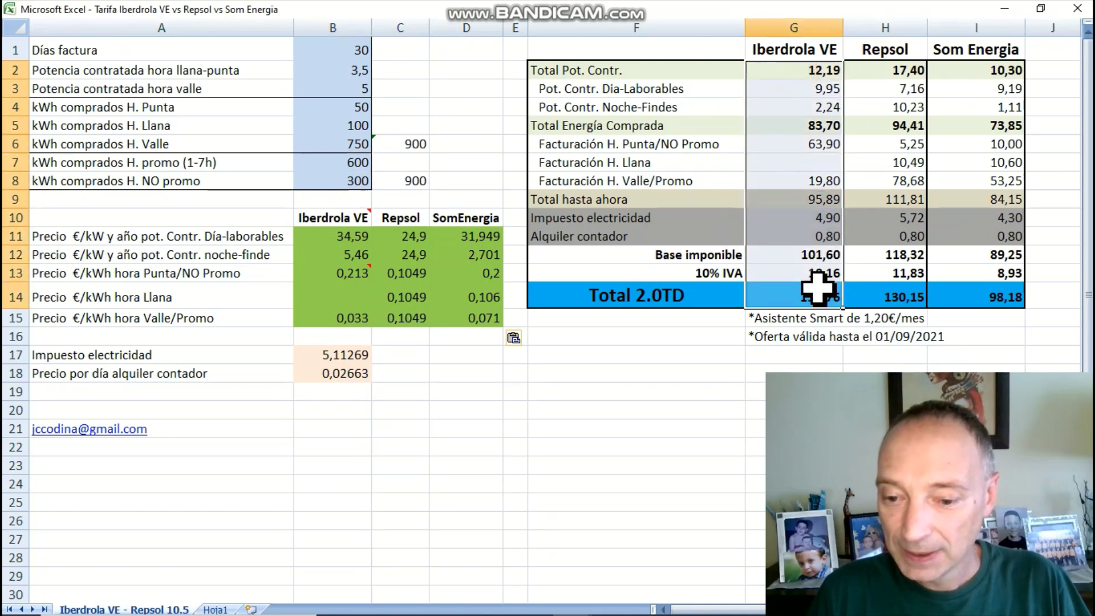
pyautogui.click(856, 236)
pyautogui.moveTo(976, 71); pyautogui.dragTo(986, 293)
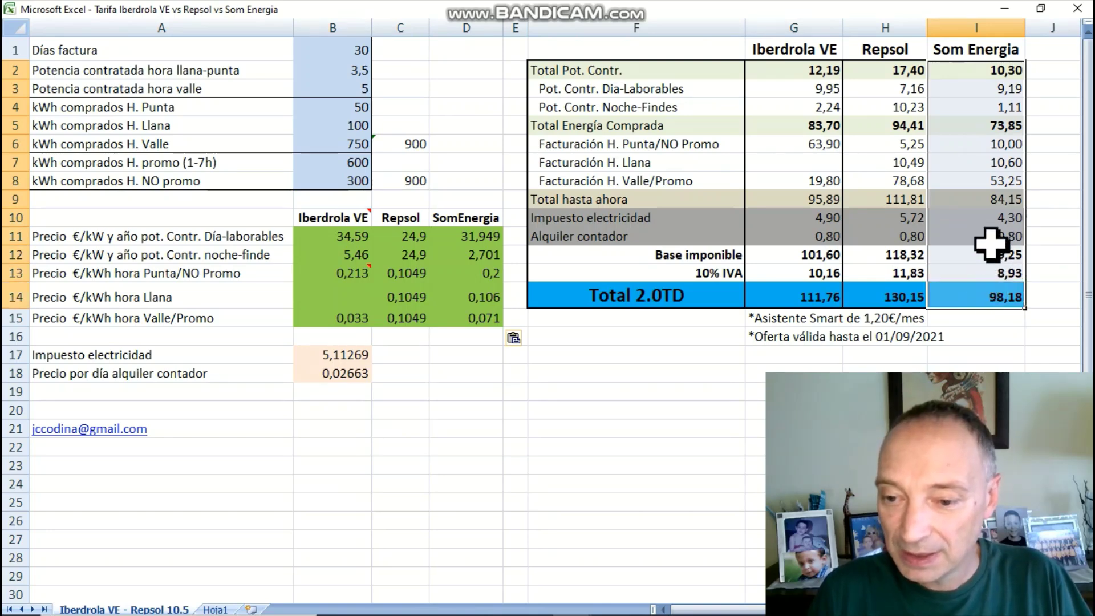
pyautogui.click(990, 178)
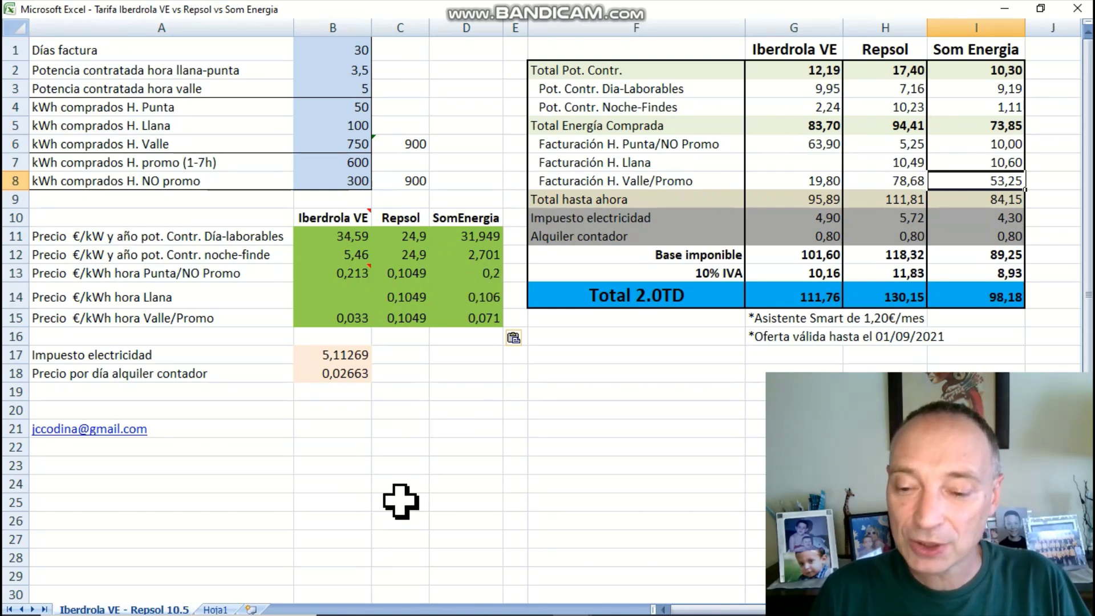
# Select the Som Energia kWh prices and cancel the pending paste, keeping totals 103,41, 130,15, 113,27
pyautogui.click(482, 276)
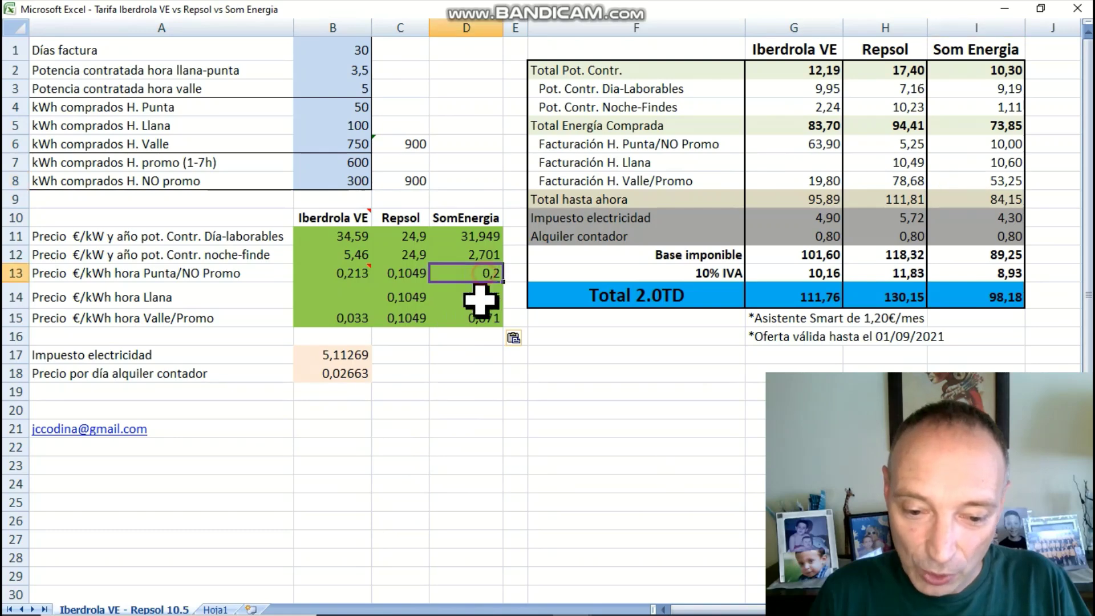
pyautogui.moveTo(480, 296); pyautogui.dragTo(481, 311)
pyautogui.moveTo(486, 278); pyautogui.dragTo(489, 320)
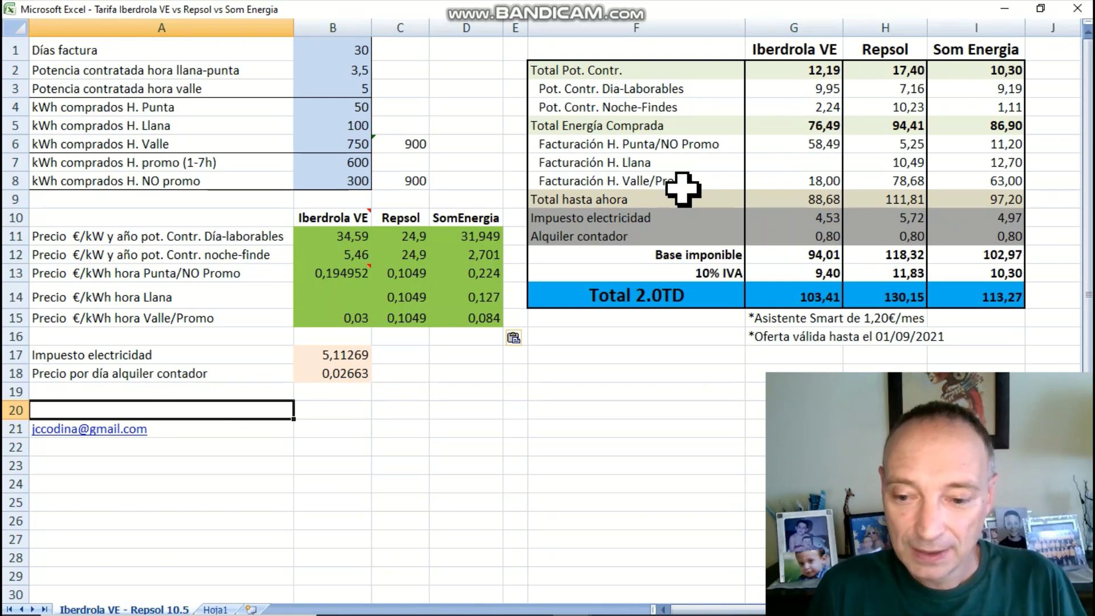
pyautogui.press('Escape')
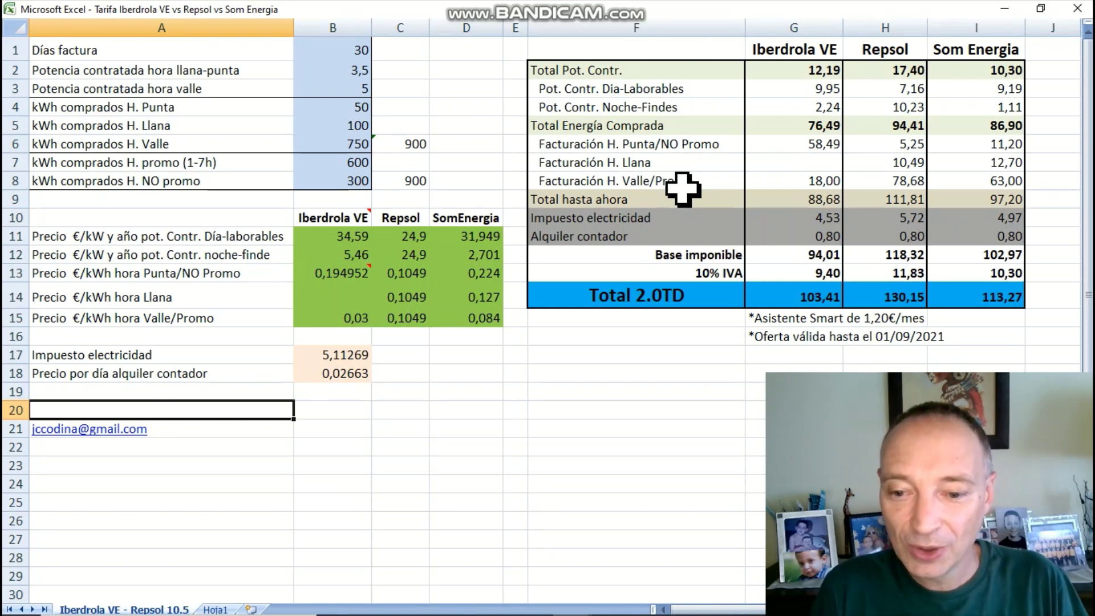